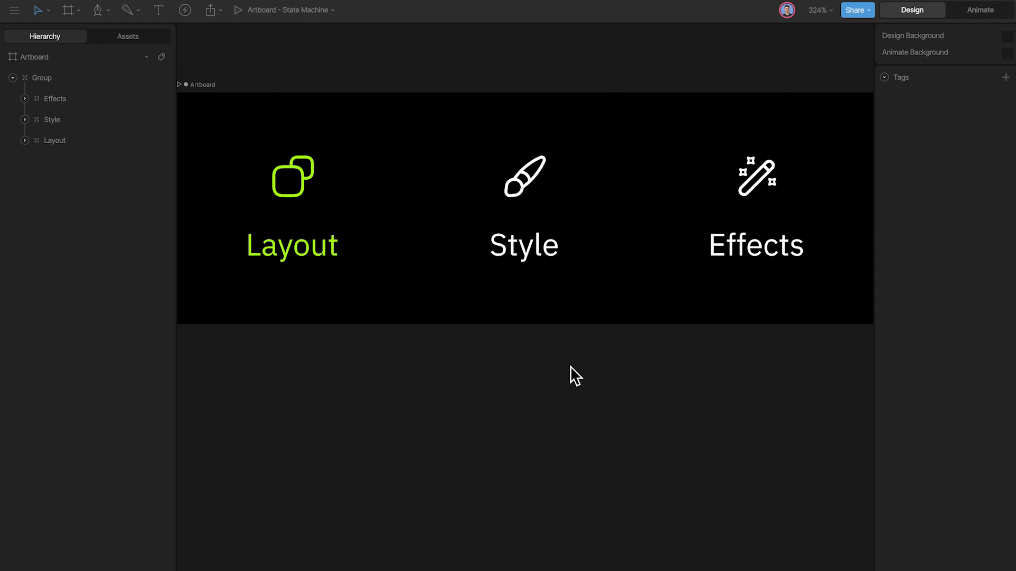
Play the state machine in Animate mode and test activating Effects, Style and Layout on the artboard.
key("Tab")
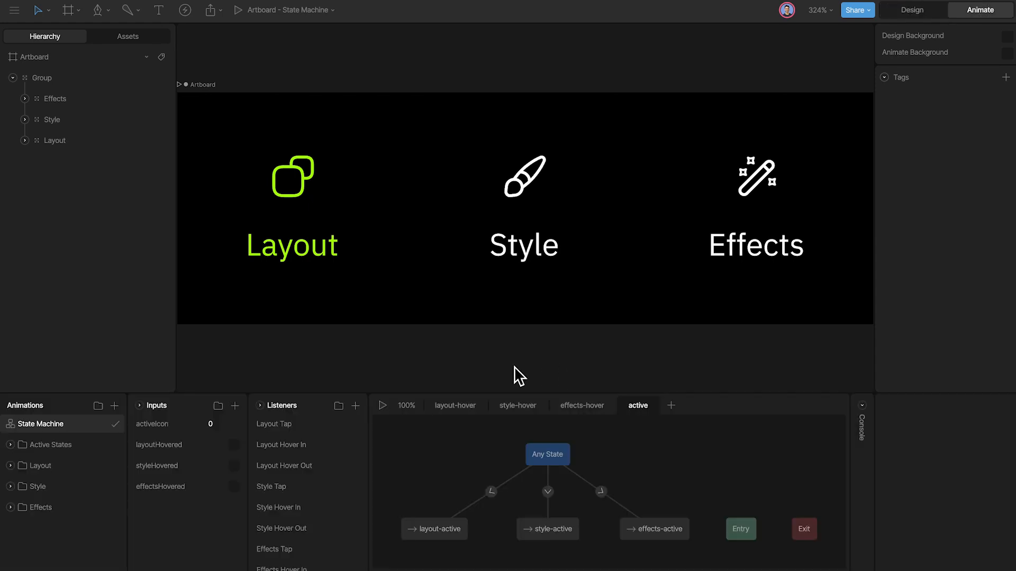
key("space")
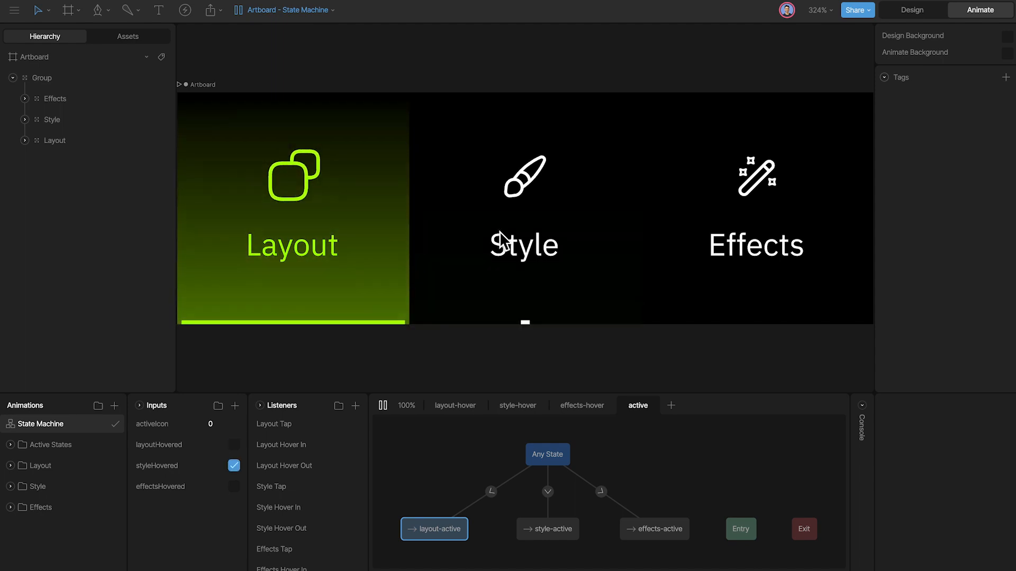
left_click(719, 220)
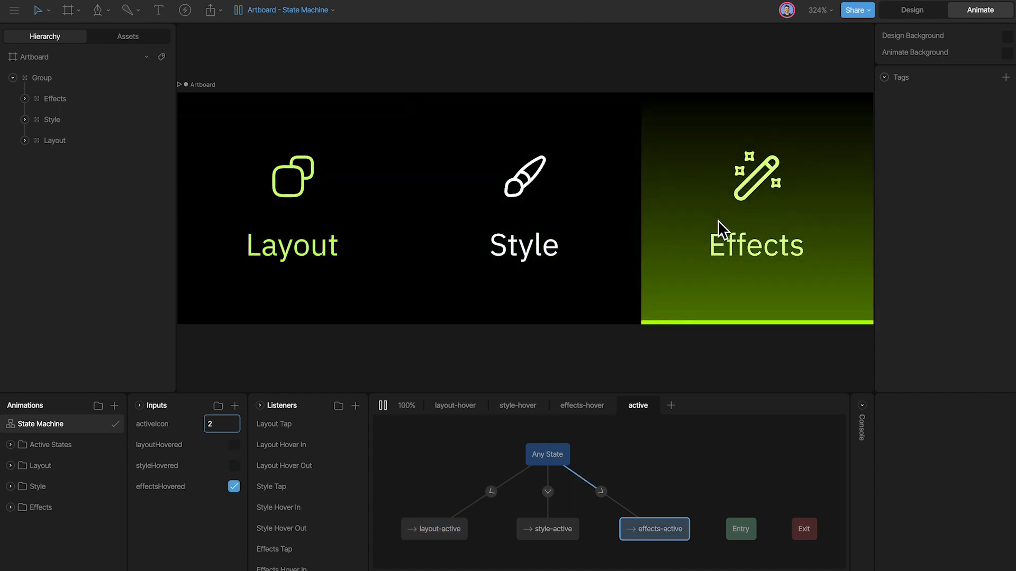
left_click(543, 211)
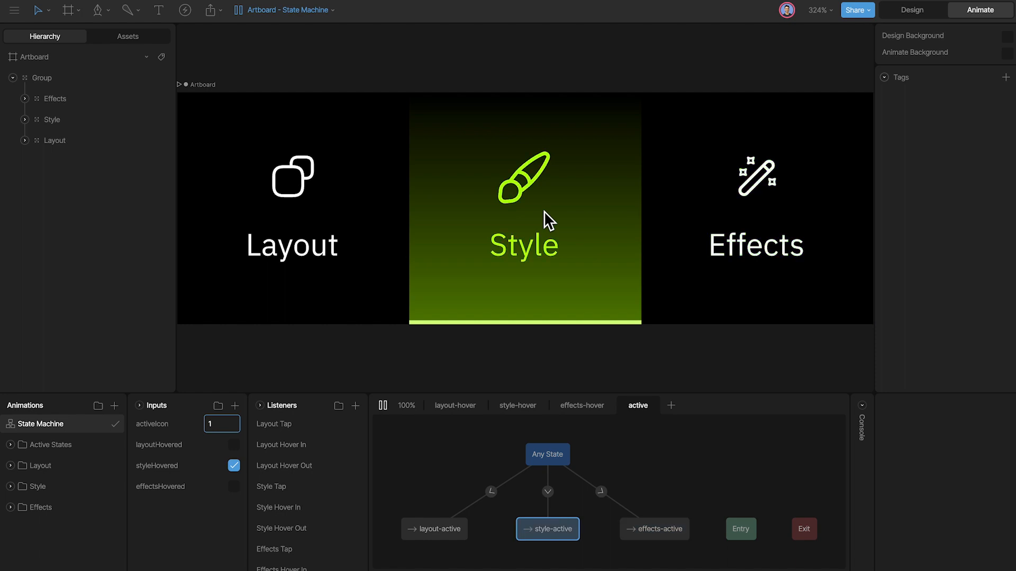
left_click(354, 197)
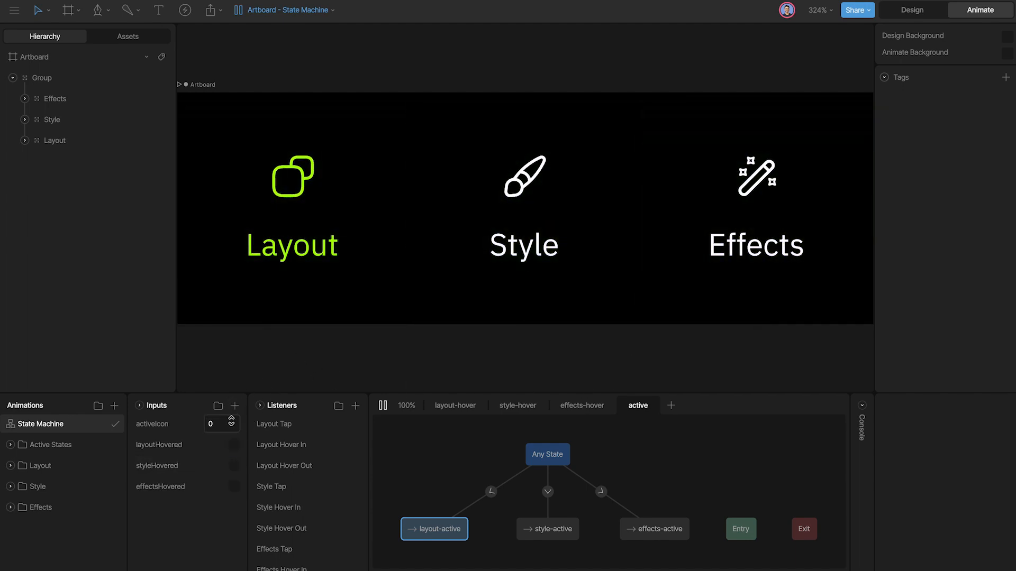
Step the activeIcon input up to 2, and examine the actions of the Layout Hover In, Layout Hover Out and Layout Tap listeners.
key("Up")
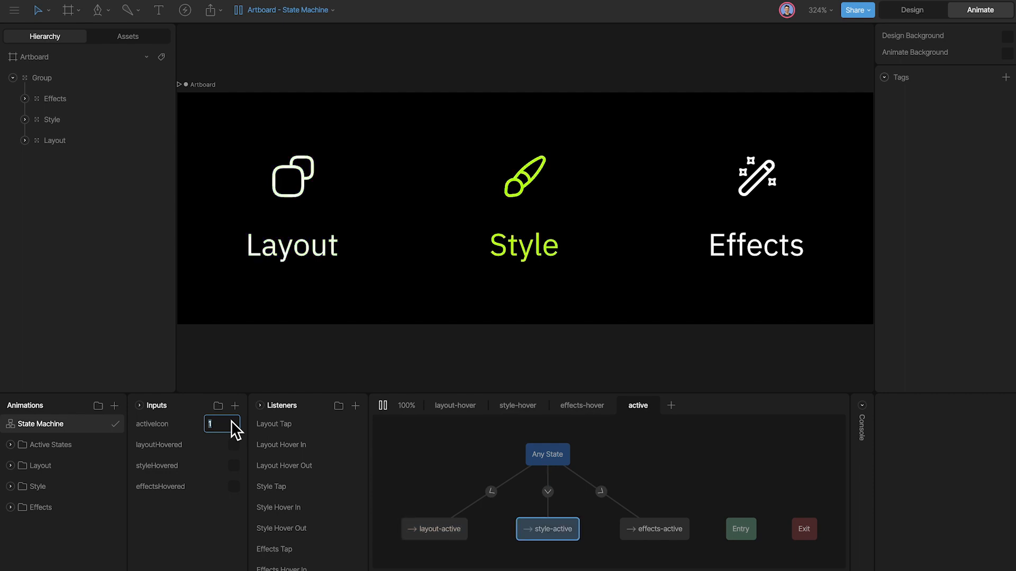
key("Up")
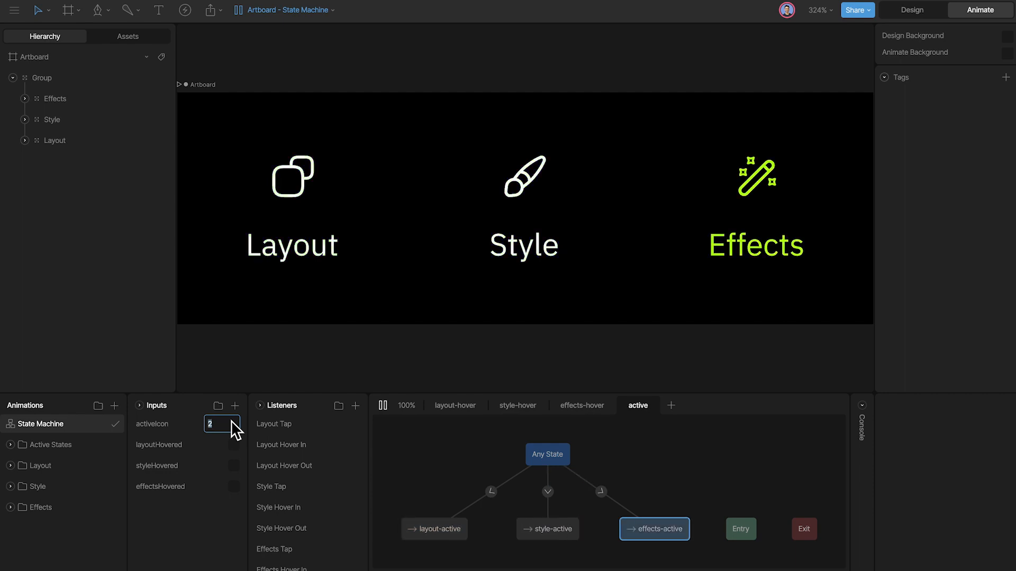
left_click(313, 449)
left_click(313, 461)
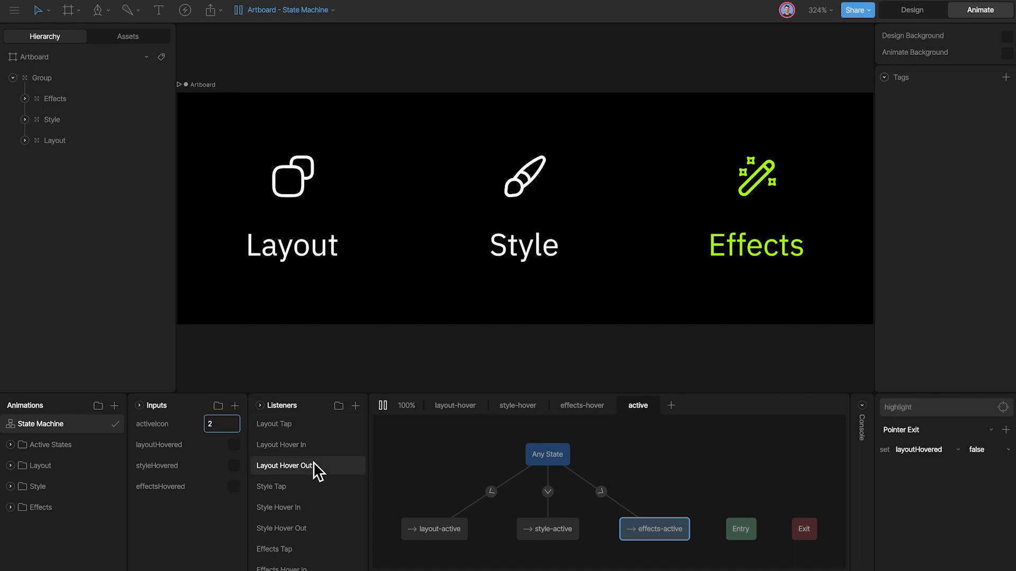
left_click(332, 421)
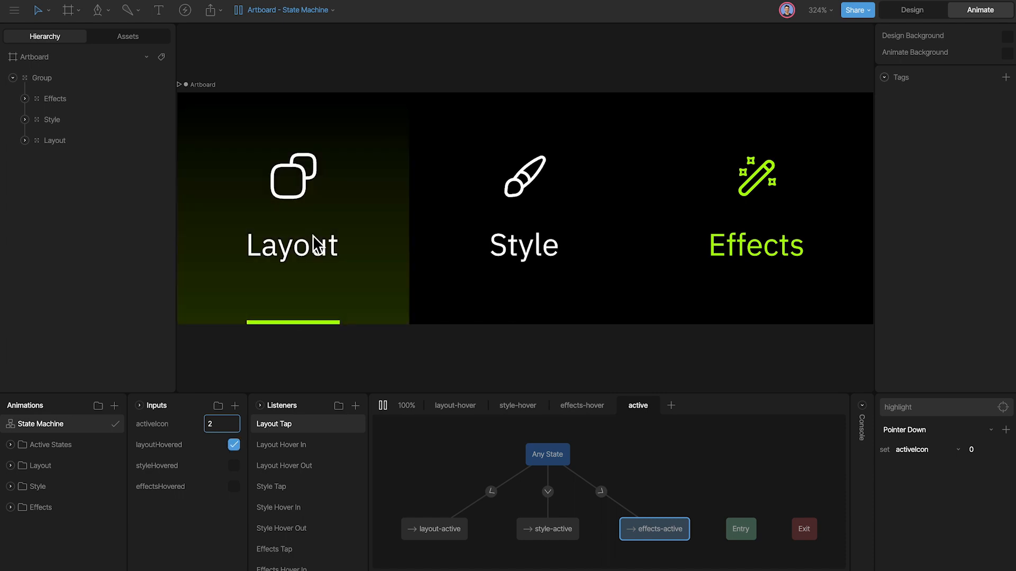
Test tapping Layout, Style and Effects in the running state machine, and stop the playback.
left_click(334, 200)
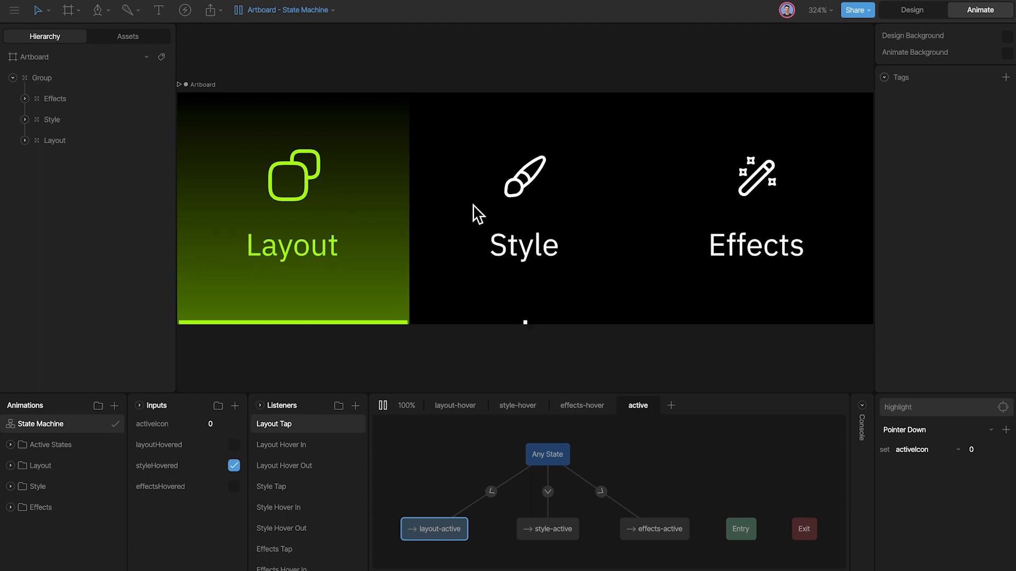
left_click(493, 204)
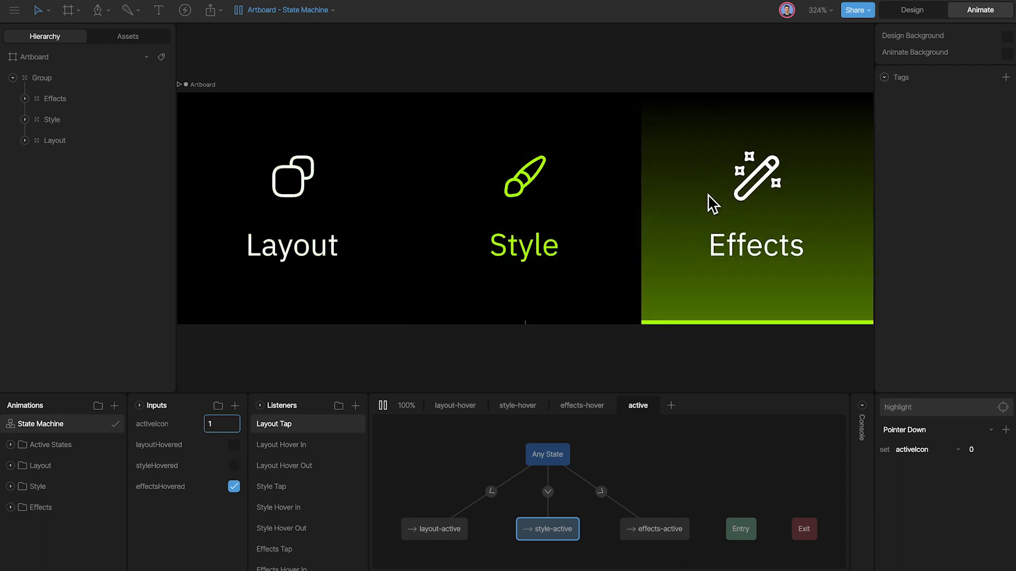
left_click(708, 194)
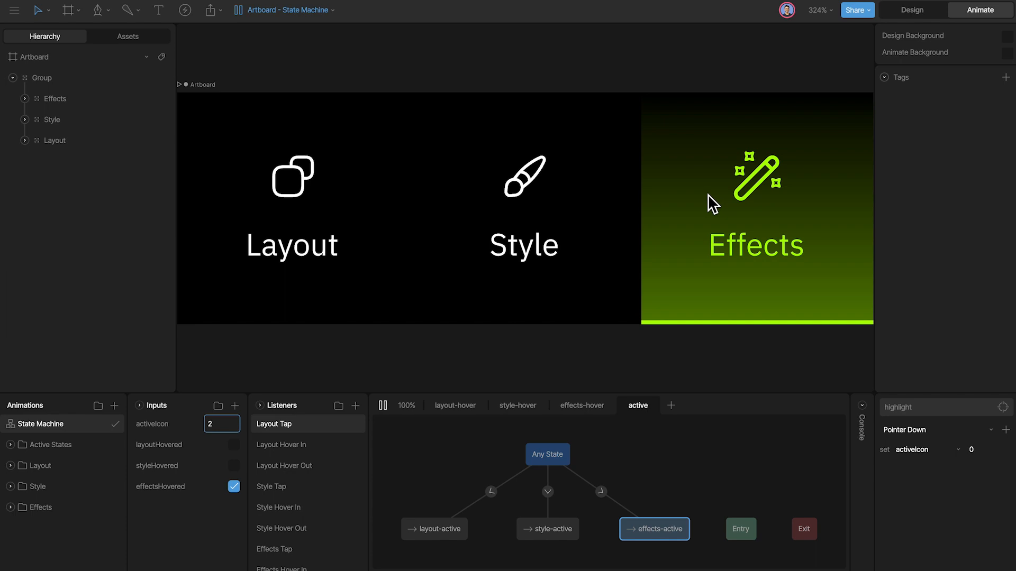
key("space")
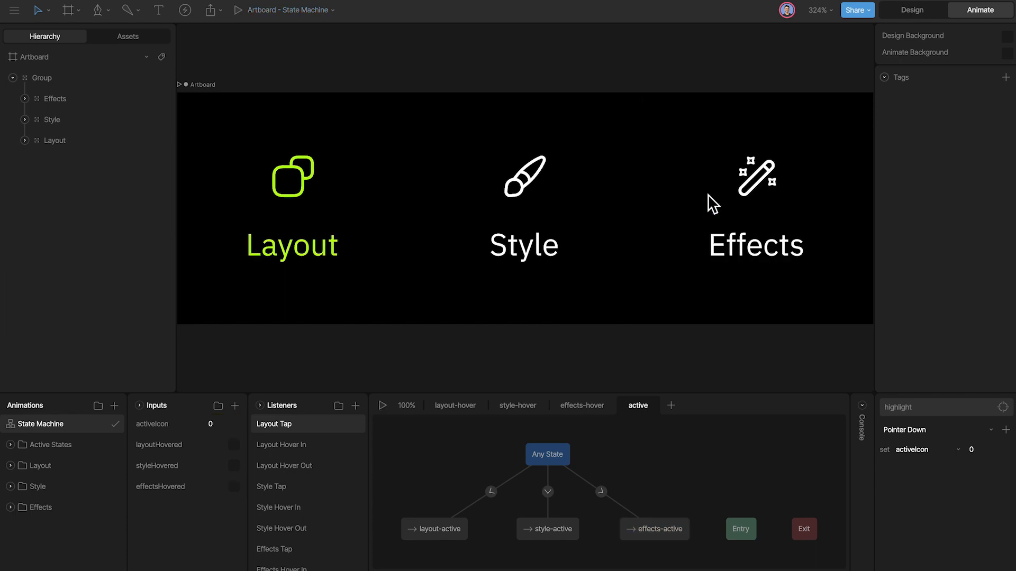
In Design mode, place an event centred just below the Layout label, at about X 56, Y 99.
key("Tab")
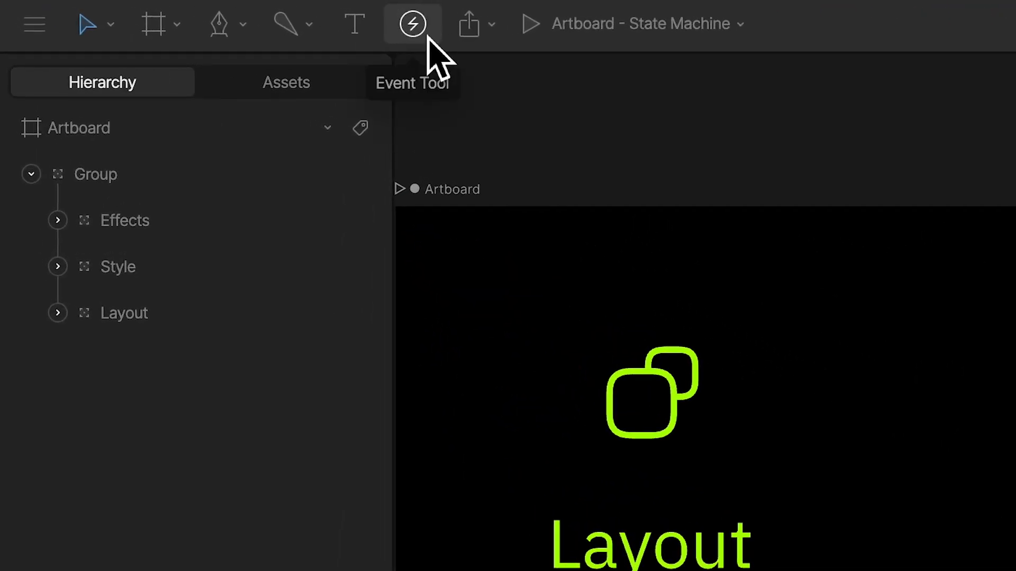
left_click(426, 36)
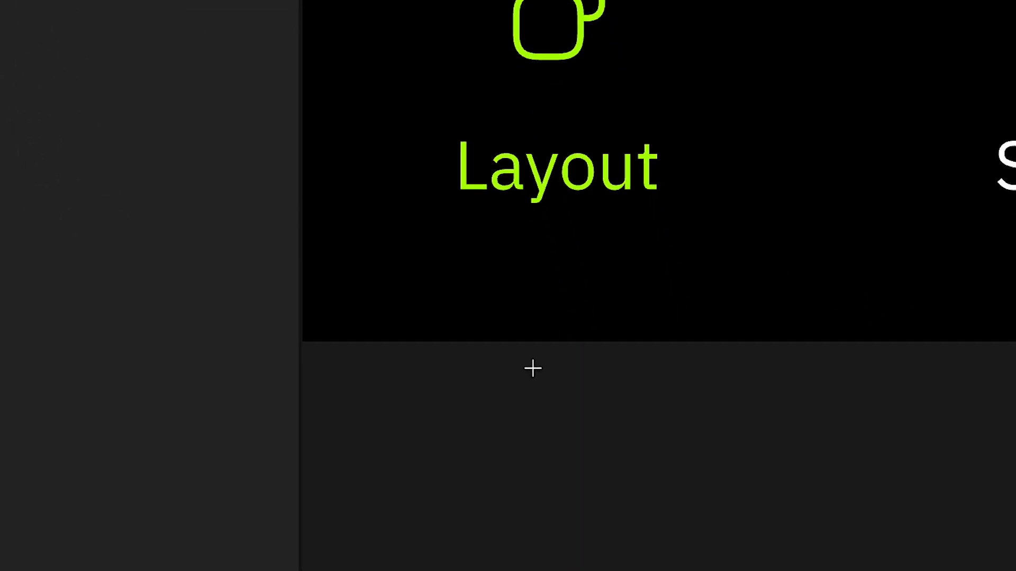
left_click(556, 236)
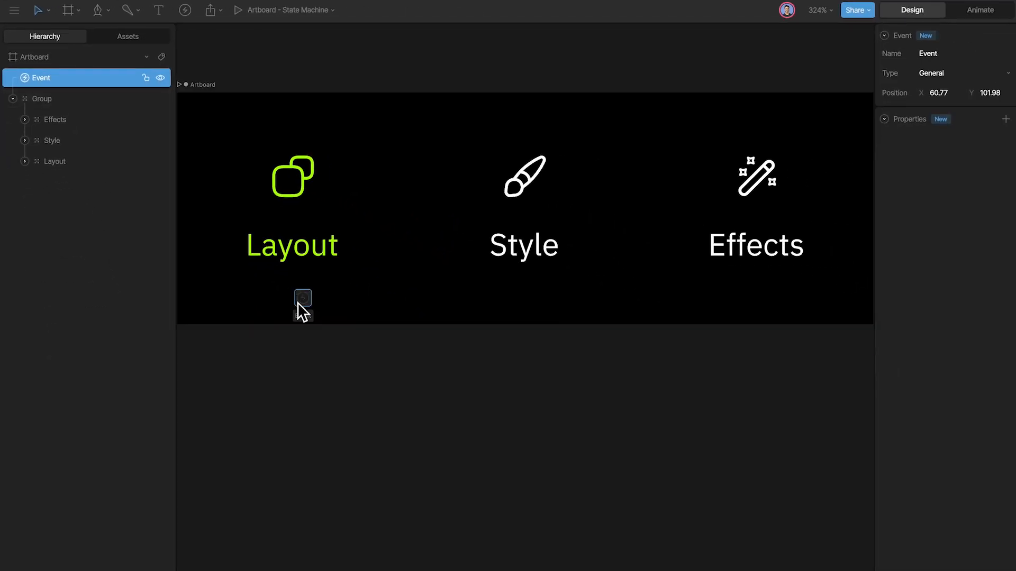
mouse_move(300, 306)
left_mouse_down()
mouse_move(420, 302)
mouse_move(297, 421)
mouse_move(300, 292)
left_mouse_up()
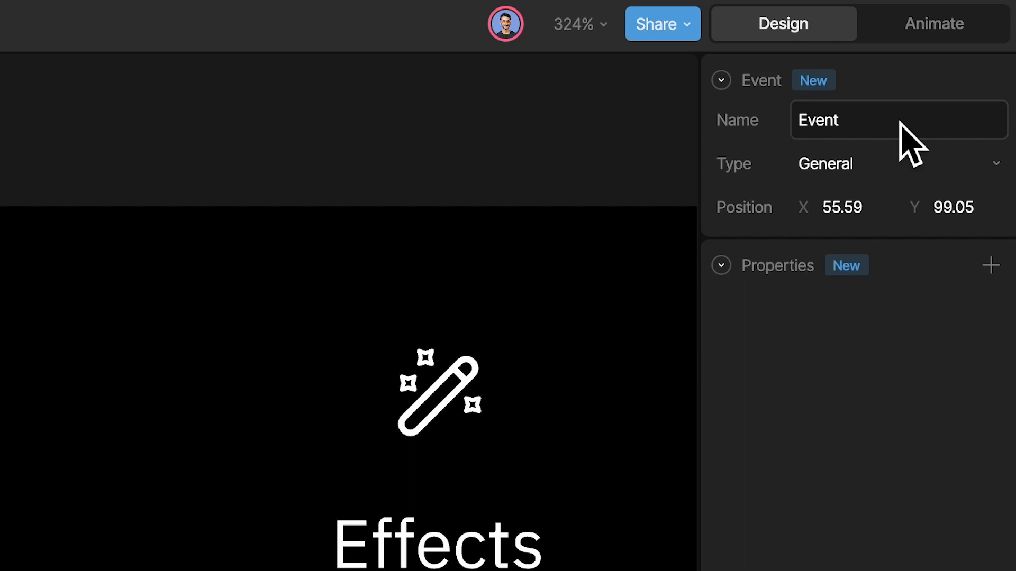
Name the new event LayoutTap.
left_click(900, 125)
type("Lau")
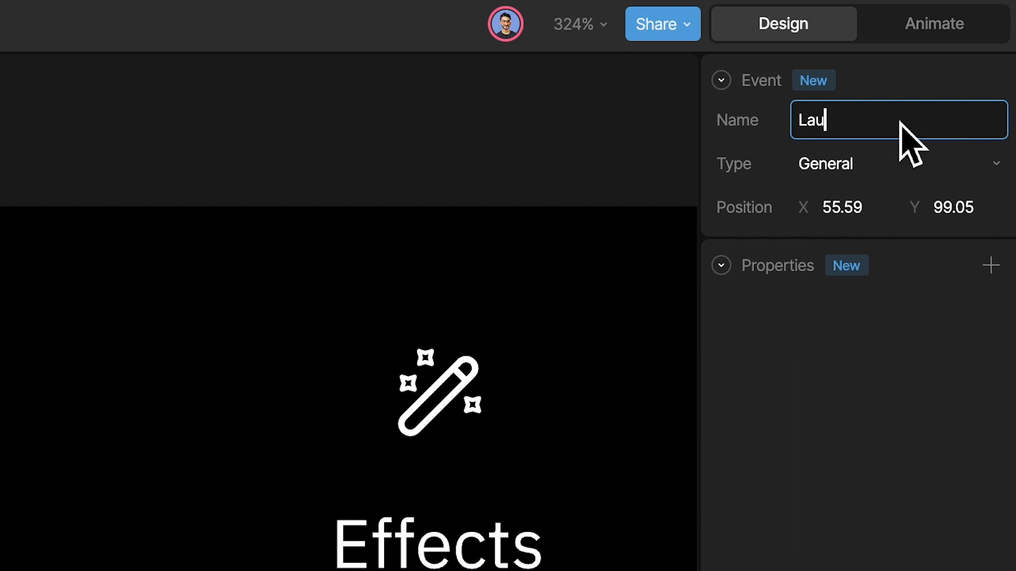
key("BackSpace")
type("youtTap")
key("Return")
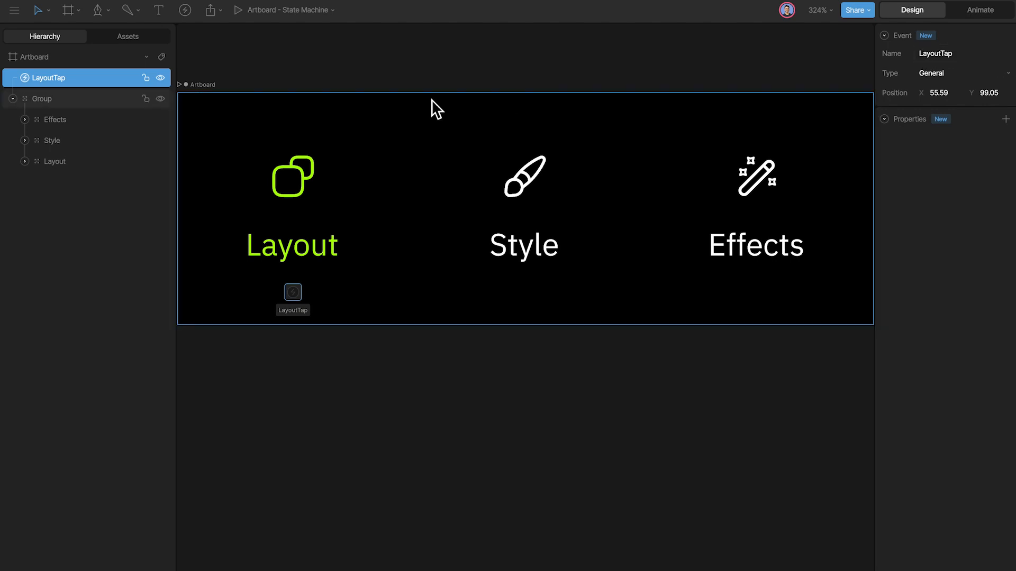
Rename the event LayoutTapEvent.
double_click(75, 77)
type("Event")
key("Return")
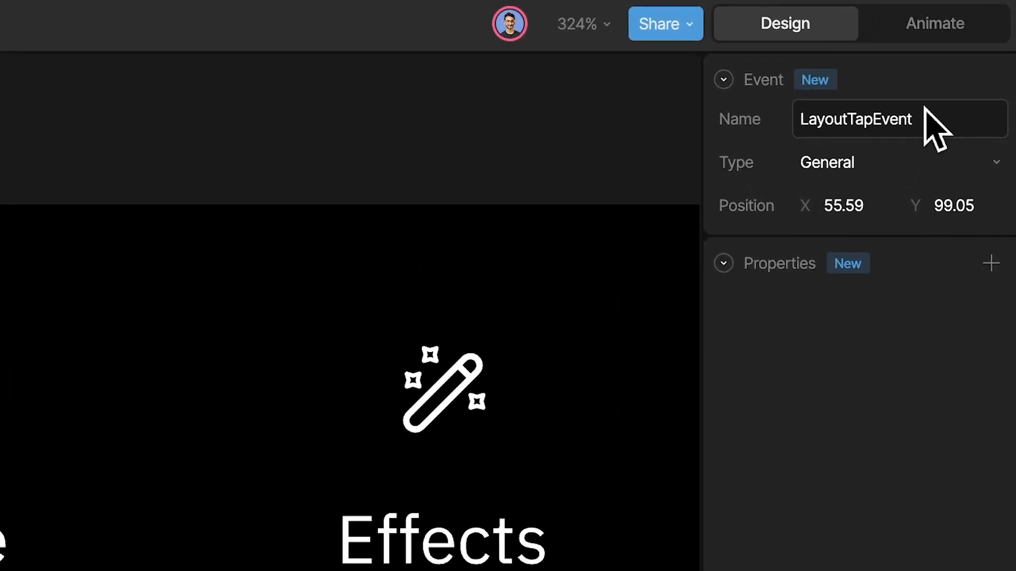
Remove the Event suffix so the event is named LayoutTap.
left_click(959, 112)
left_click(958, 112)
key("BackSpace")
key("BackSpace")
key("BackSpace")
key("BackSpace")
key("BackSpace")
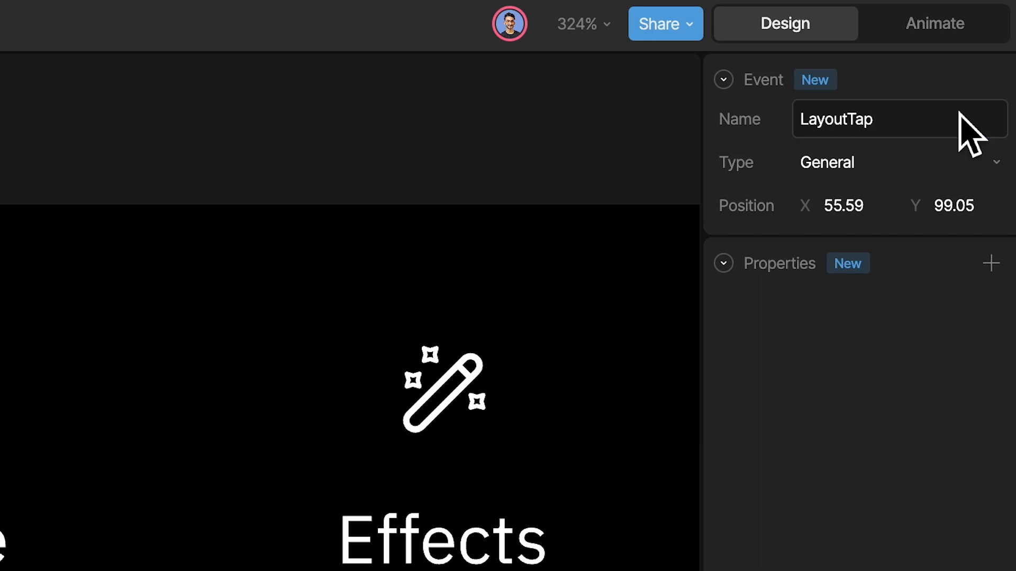
left_click(935, 159)
left_click(916, 218)
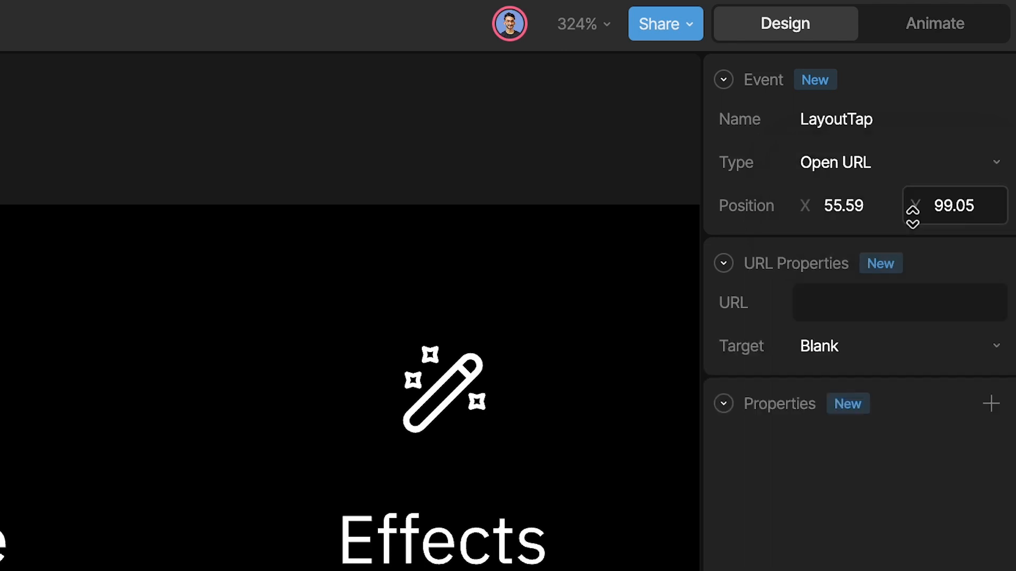
left_click(891, 305)
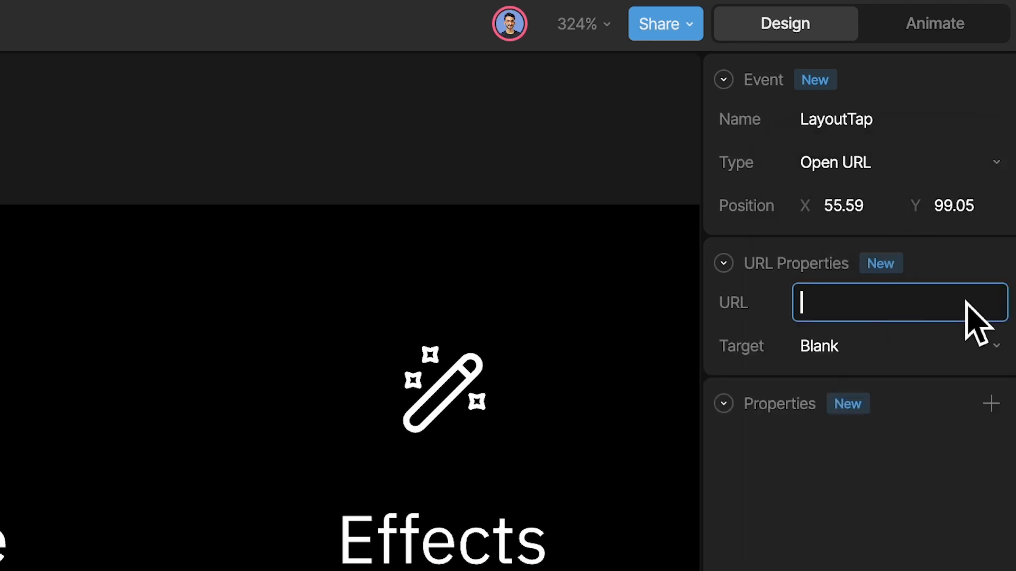
type("https://")
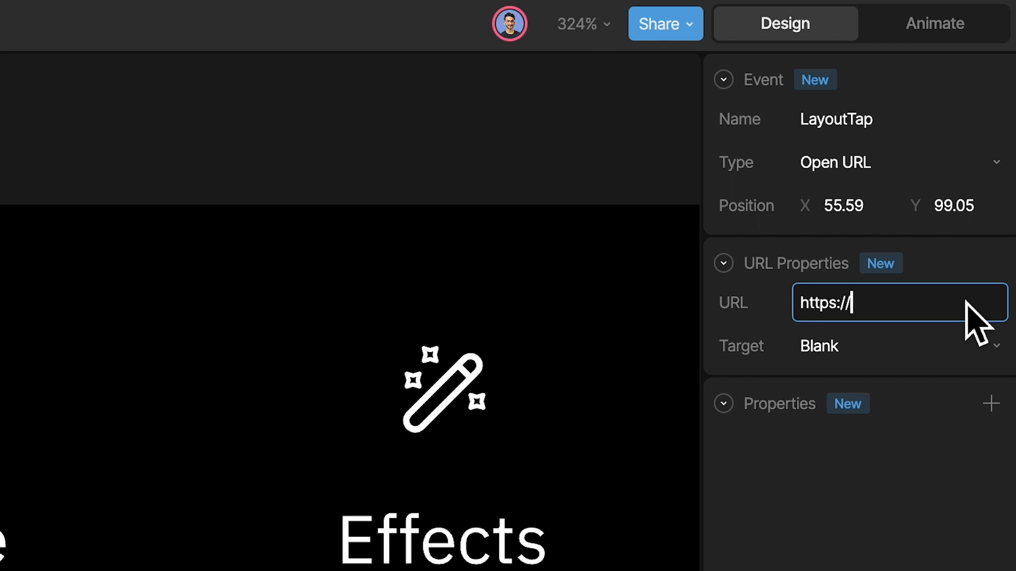
type("that.site")
key("Return")
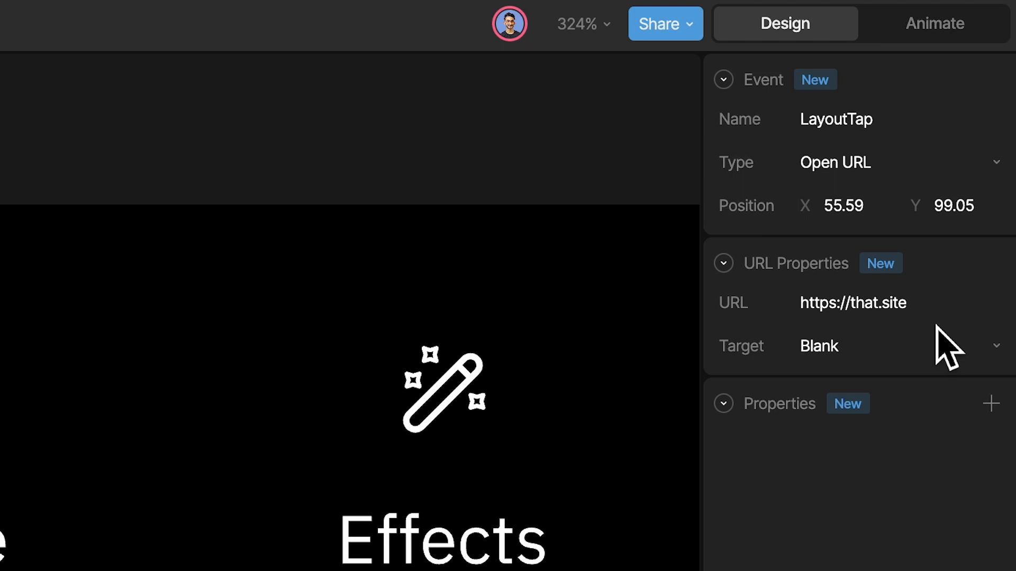
Set the event's type back to General and deselect it.
left_click(906, 158)
left_click(906, 169)
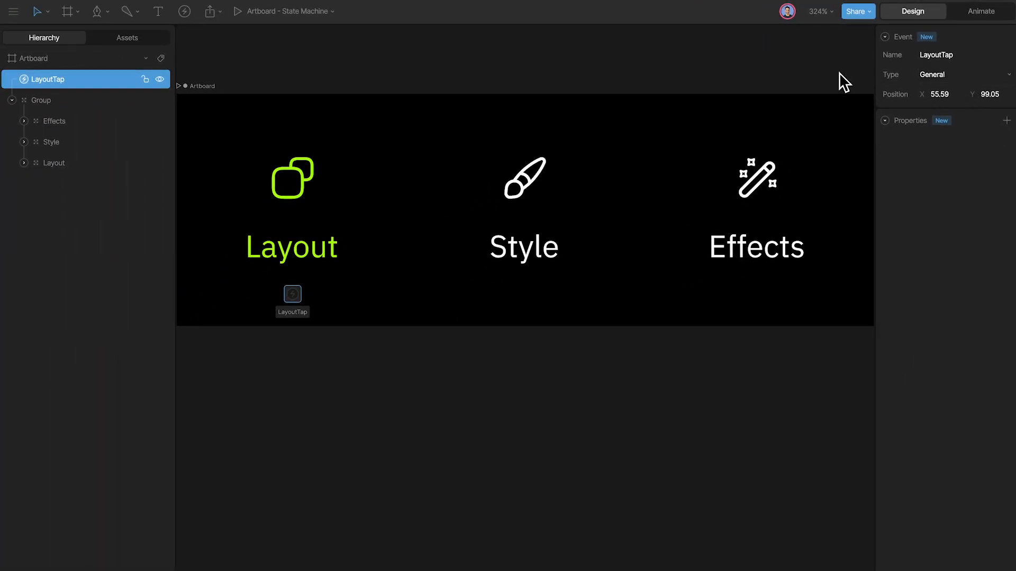
left_click(818, 69)
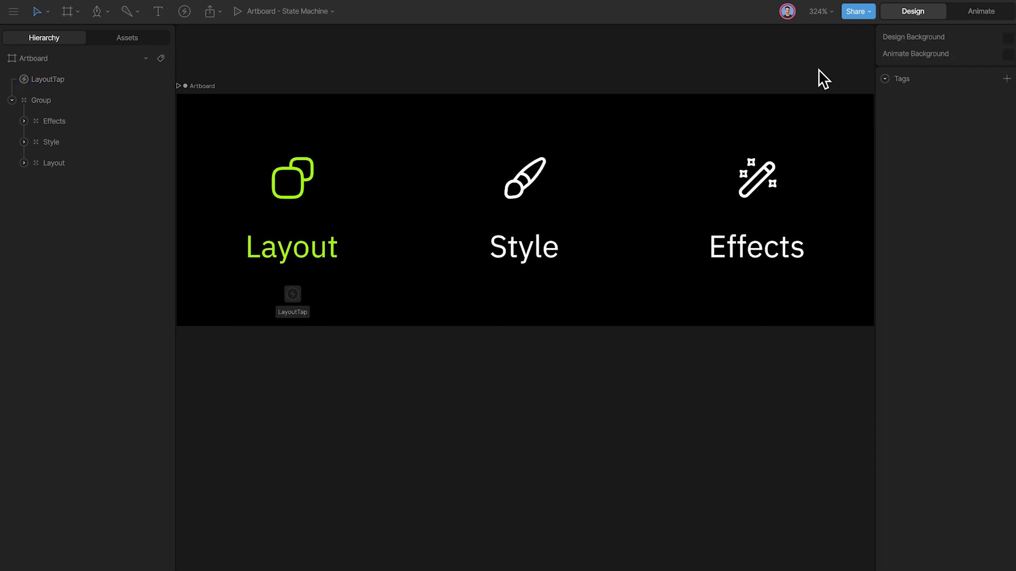
In Animate mode, key Report Event for LayoutTap at 00:00:00 of the layout-active timeline, and play the timeline.
key("Tab")
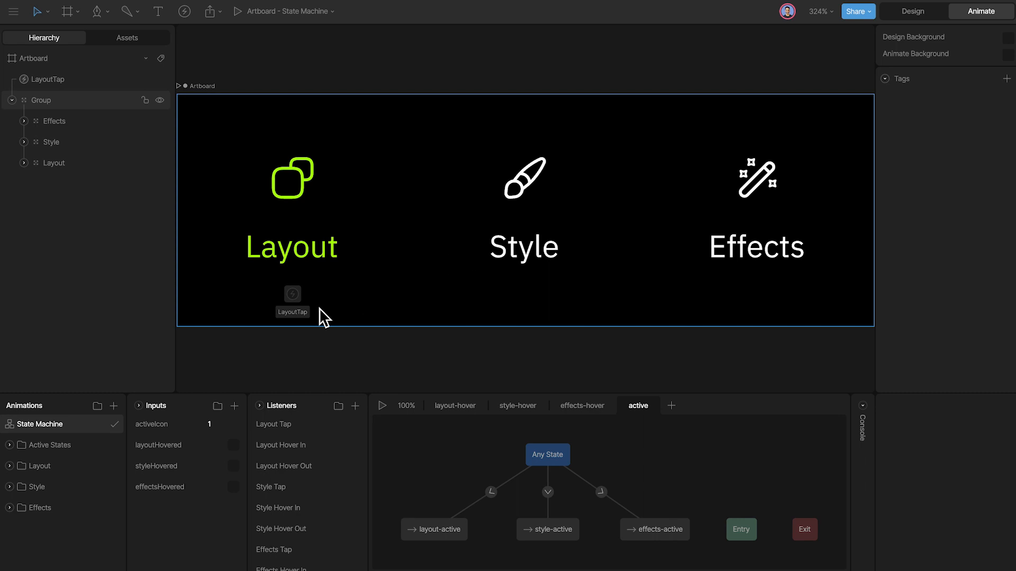
left_click(293, 295)
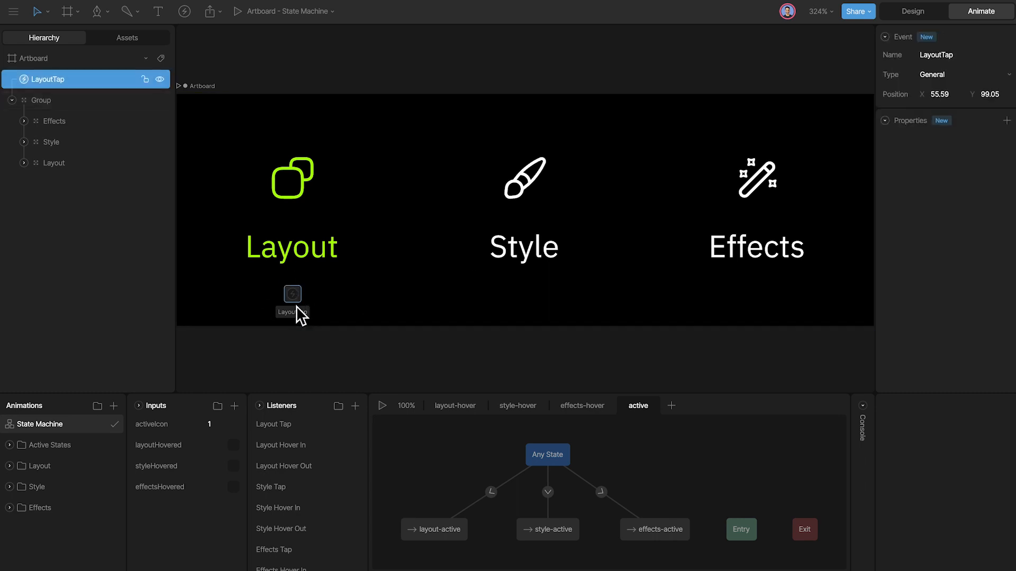
left_click(12, 446)
left_click(64, 467)
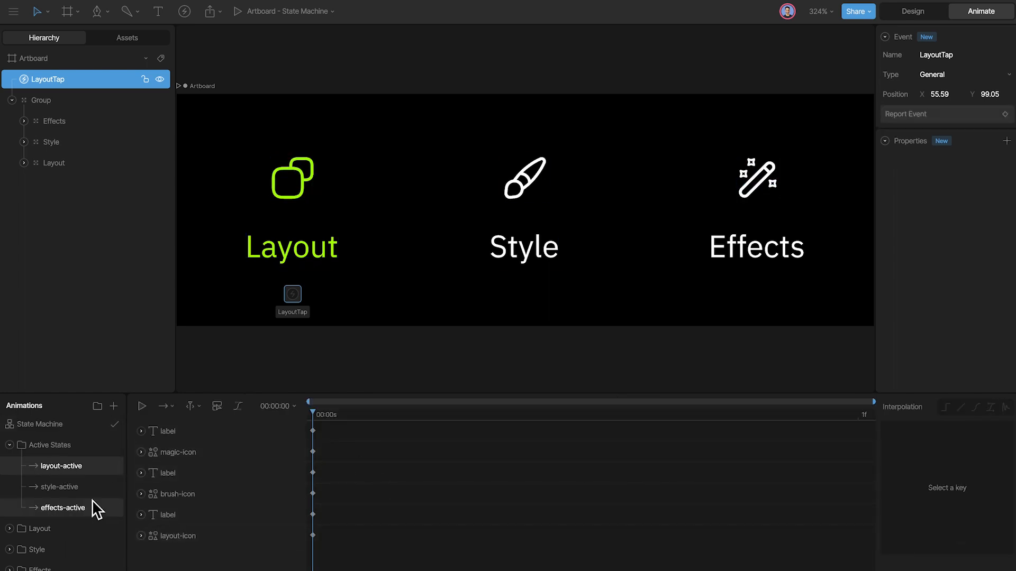
left_click(92, 488)
left_click(99, 472)
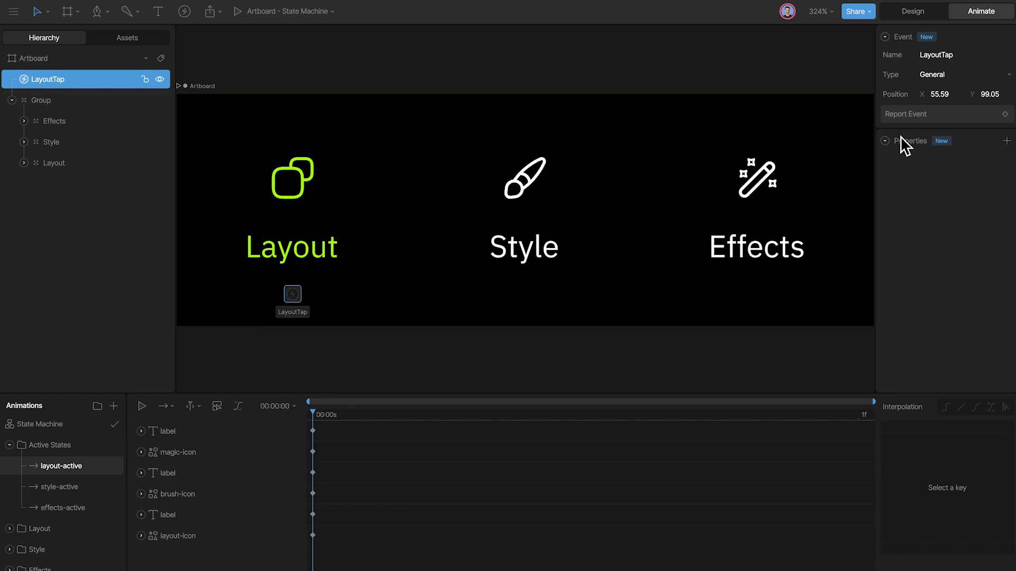
left_click(929, 120)
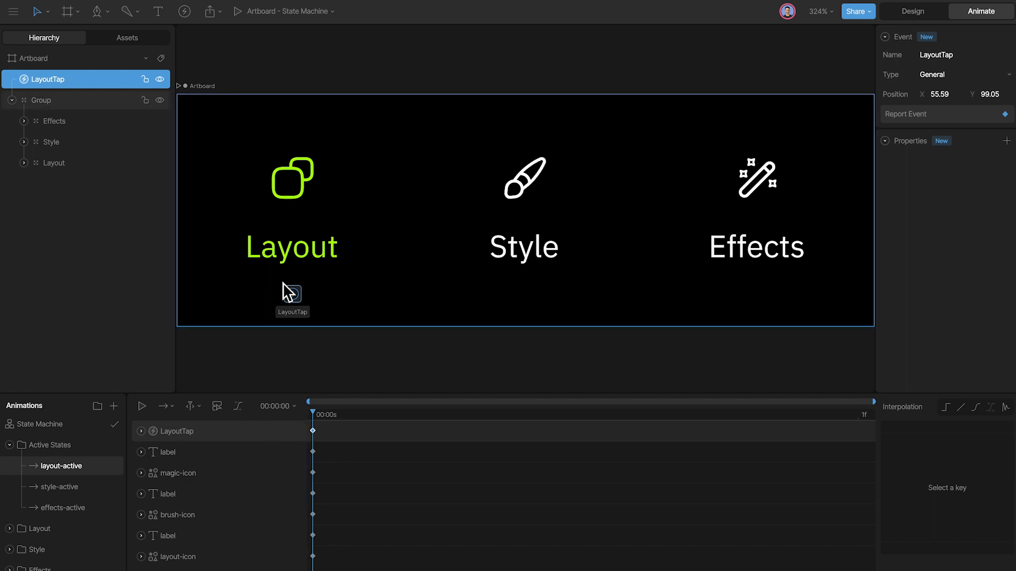
left_click(364, 354)
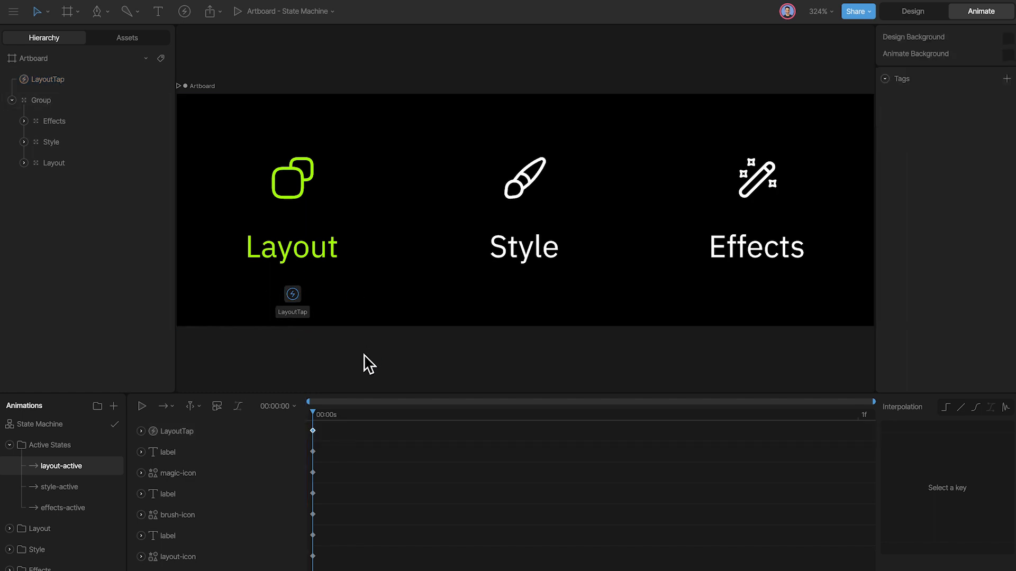
key("space")
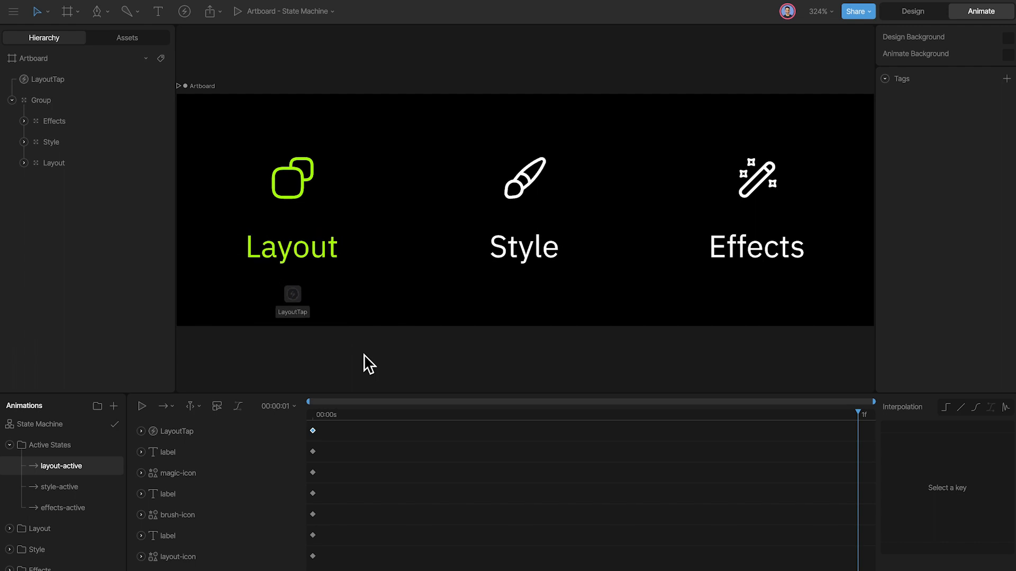
Create a new timeline in the Active States folder.
left_click(114, 408)
left_click(135, 442)
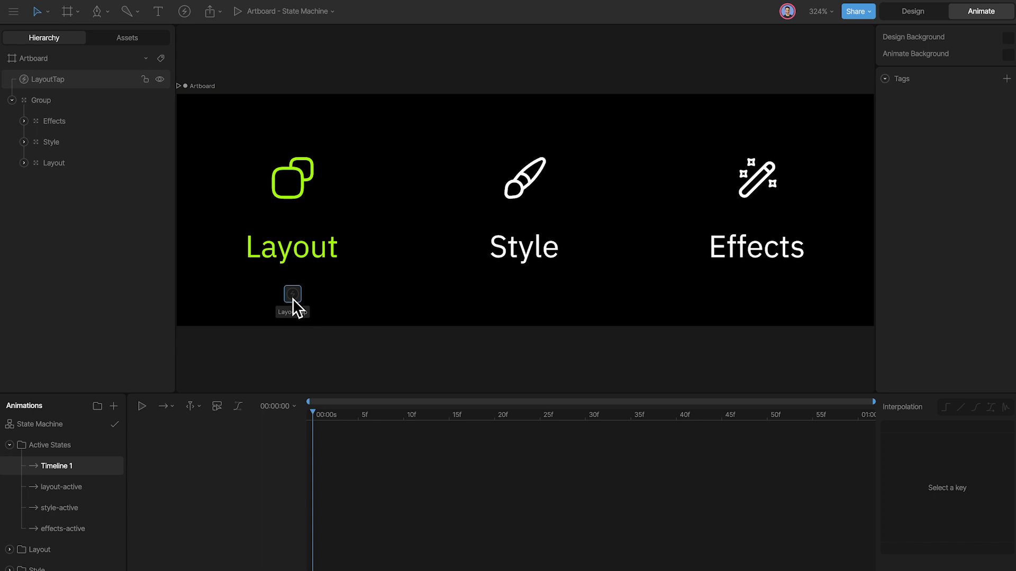
Key Report Event for LayoutTap at 00:00:00 and at 00:00:30 of Timeline 1.
left_click(293, 300)
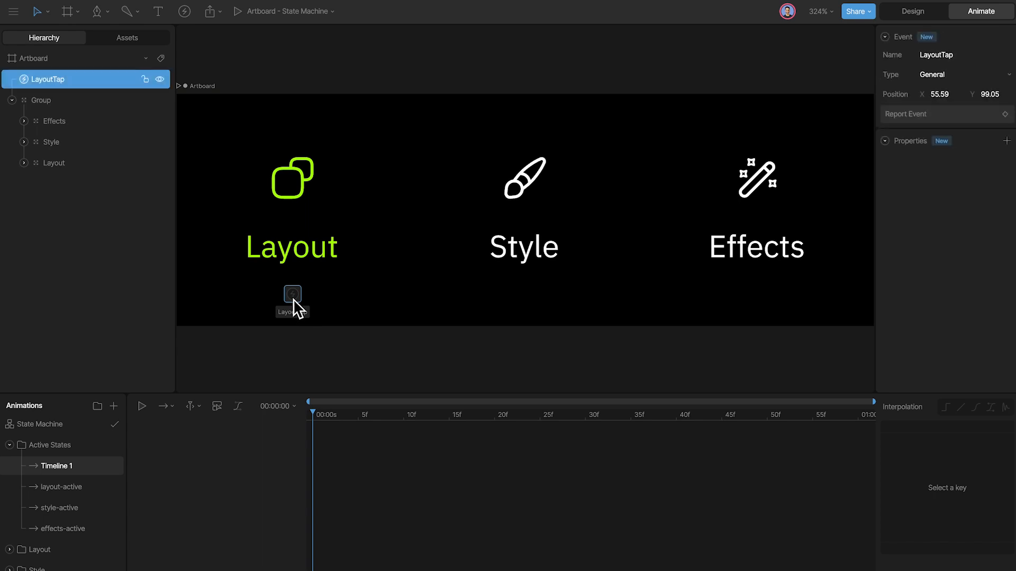
left_click(921, 111)
key("space")
left_click(921, 111)
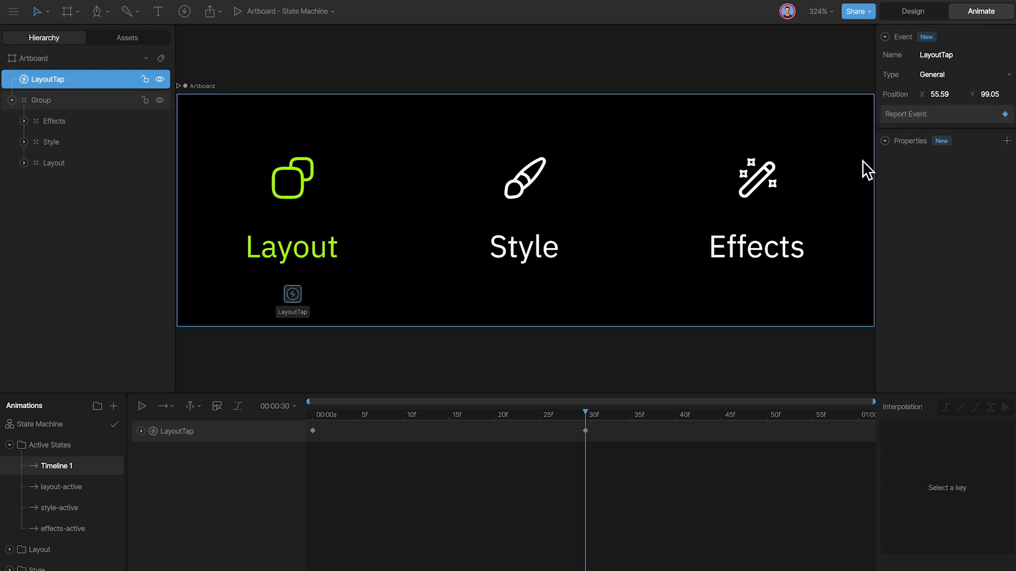
Play Timeline 1 from its first frame and scrub around its second event key to preview the reports.
key("shift+comma")
key("shift+comma")
key("shift+comma")
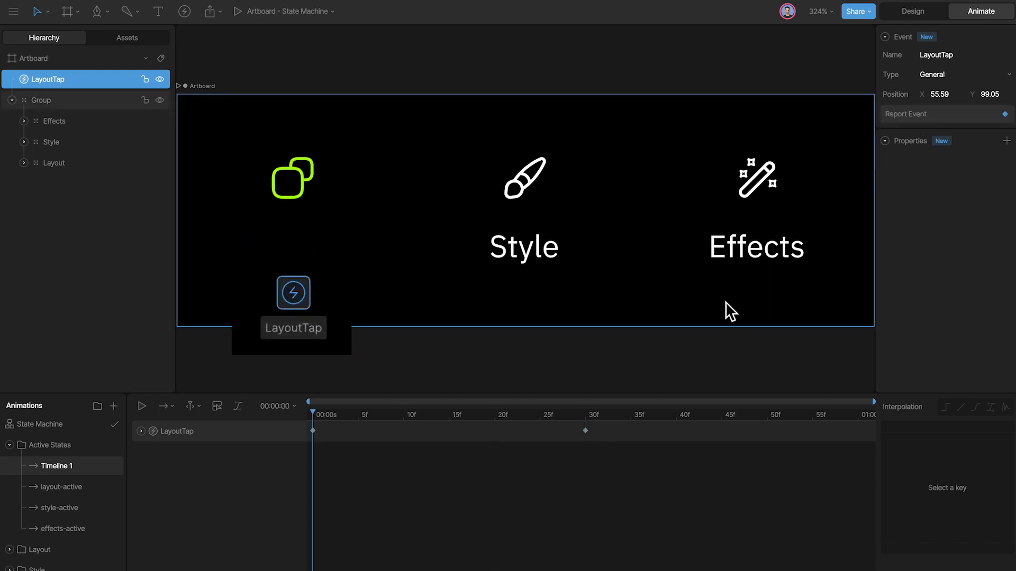
key("space")
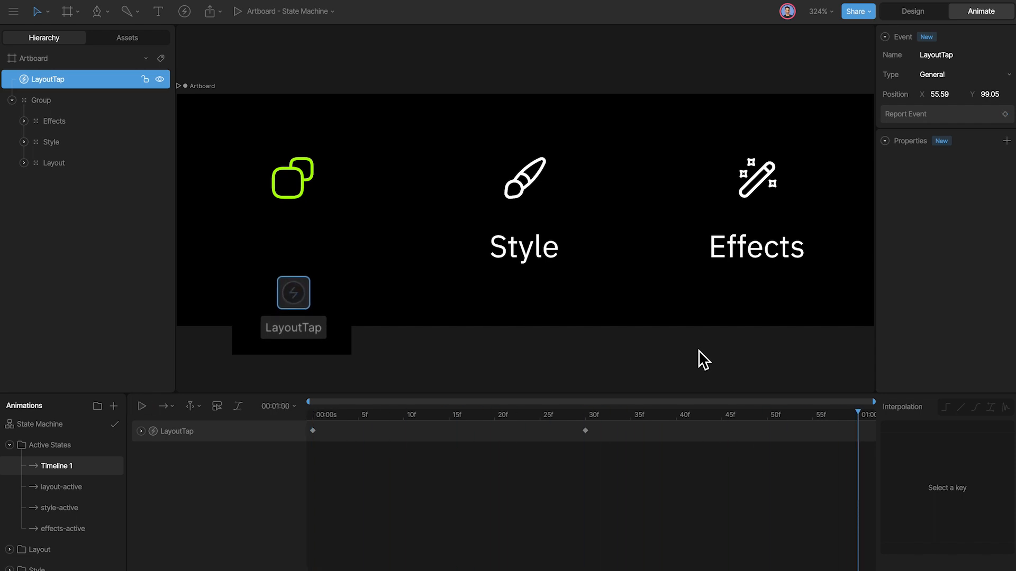
mouse_move(594, 416)
left_mouse_down()
mouse_move(548, 416)
mouse_move(593, 409)
left_mouse_up()
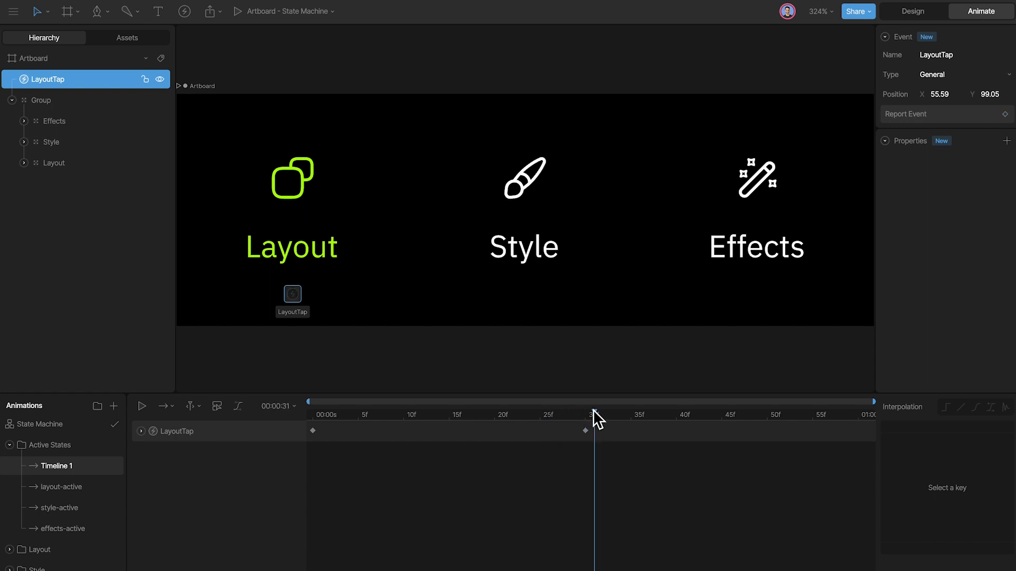
Delete Timeline 1 and collapse the Active States folder.
right_click(80, 463)
left_click(137, 507)
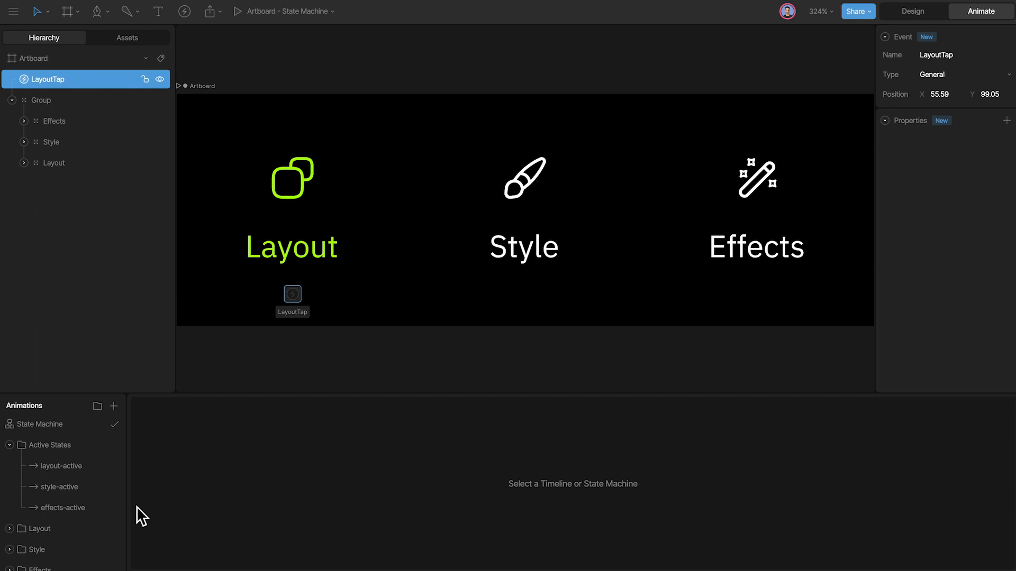
left_click(9, 445)
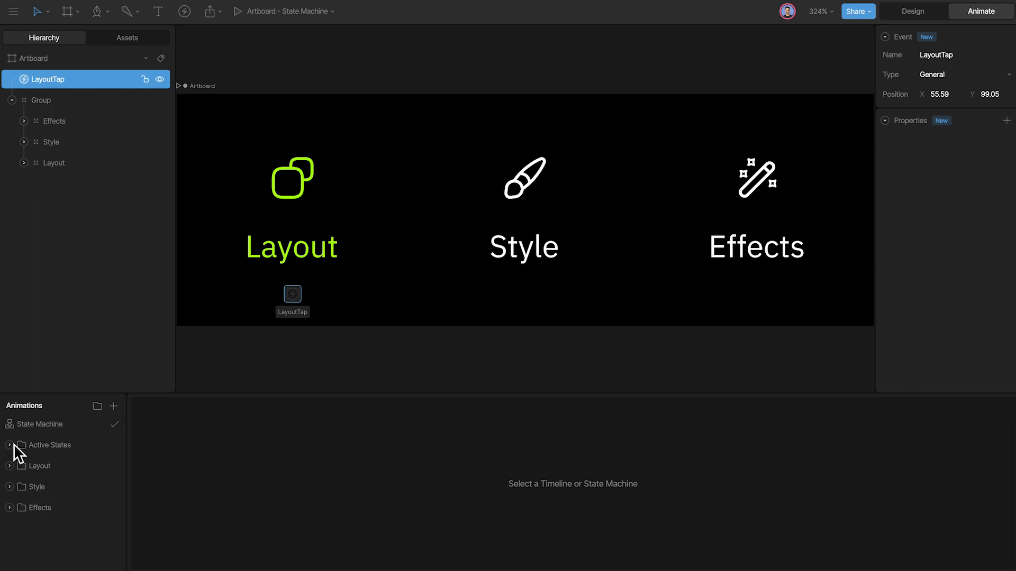
In the State Machine's active layer, add a LayoutTap event at Start to the Any State to layout-active transition.
left_click(47, 423)
left_click_drag(451, 459, 507, 512)
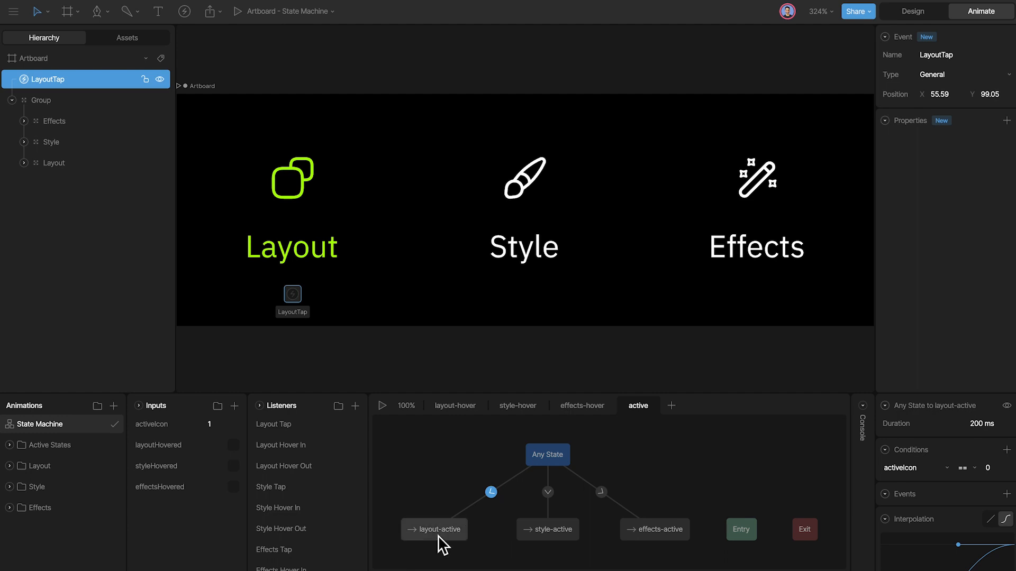
left_click(493, 512)
left_click_drag(491, 492, 507, 512)
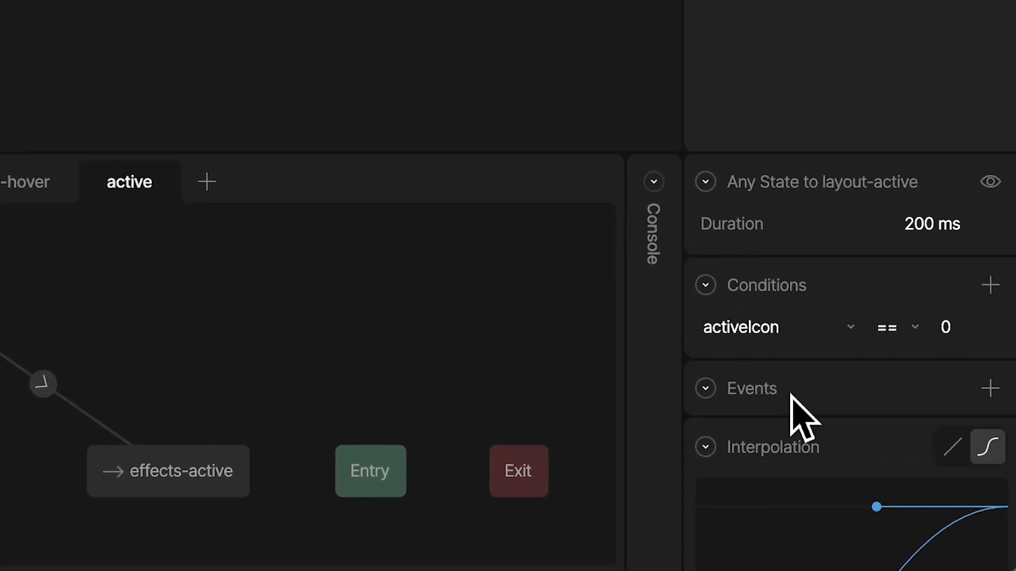
left_click(989, 390)
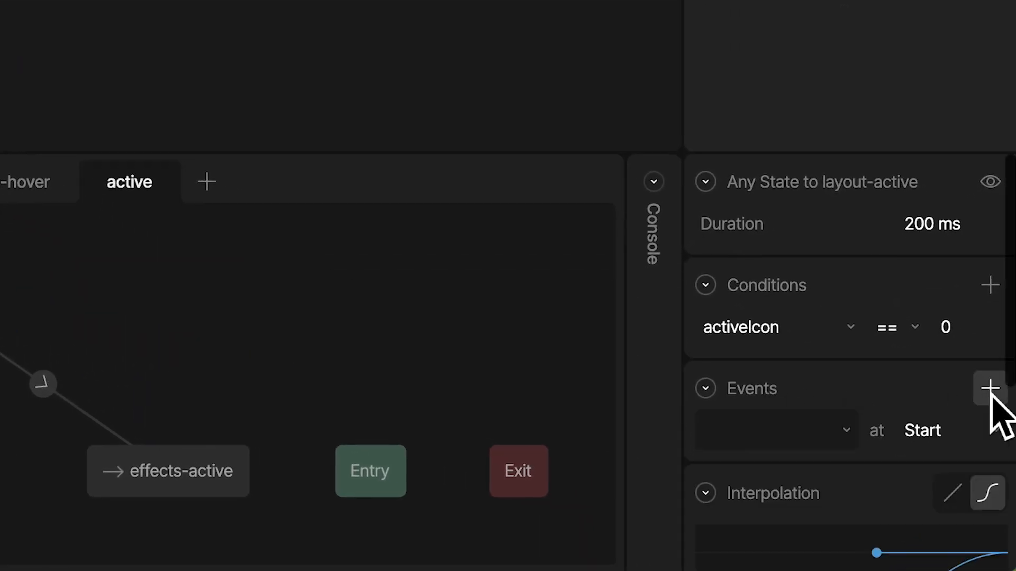
left_click(772, 439)
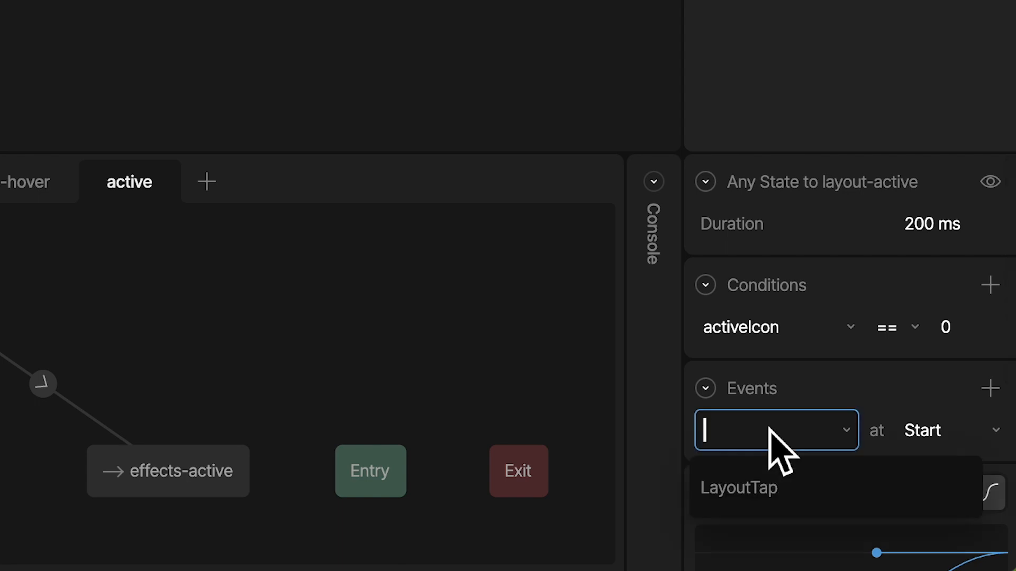
left_click(775, 488)
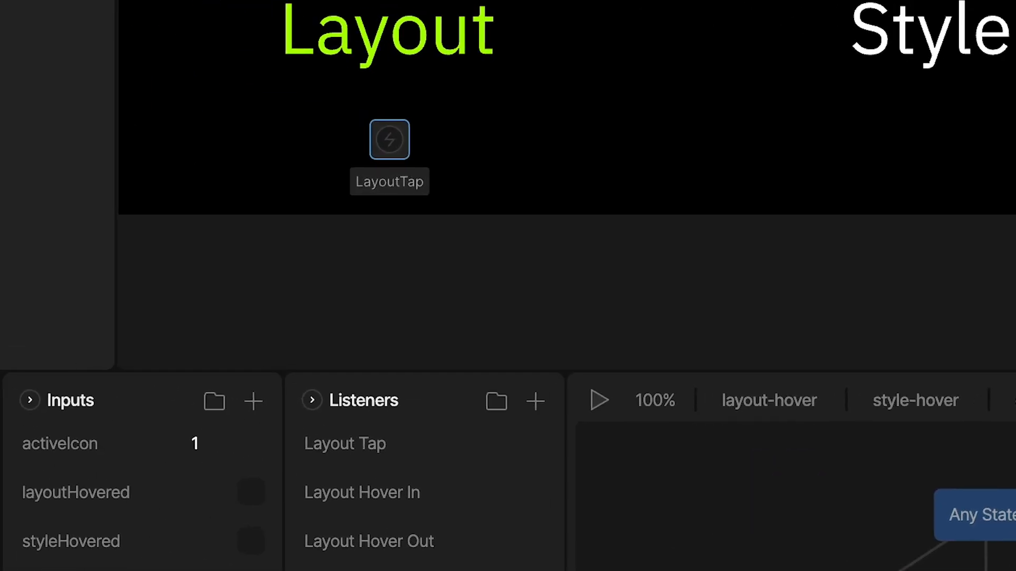
Play the state machine and set activeIcon to 0 to test the event at the transition's start.
key("space")
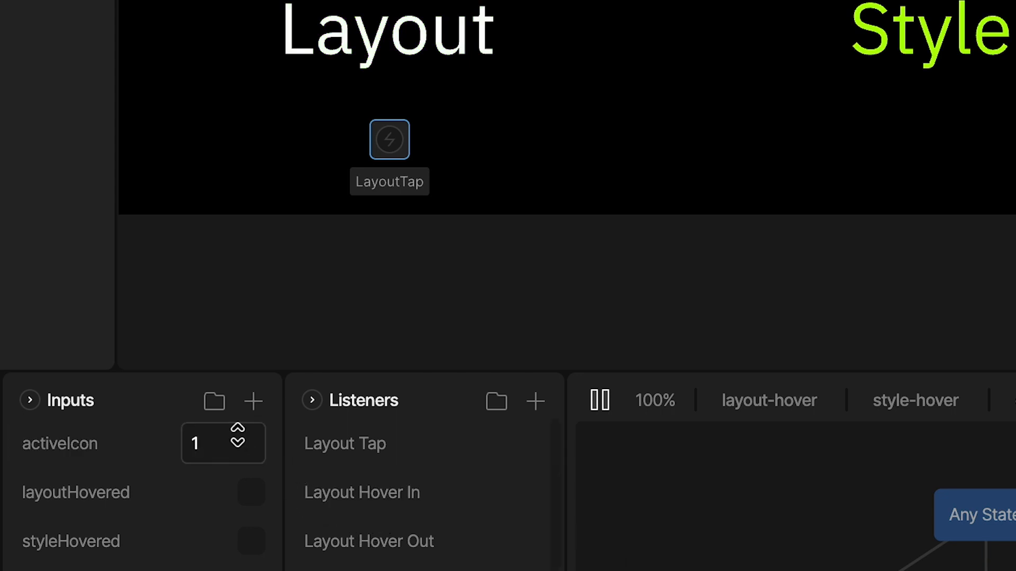
left_click(238, 435)
type("0")
key("Return")
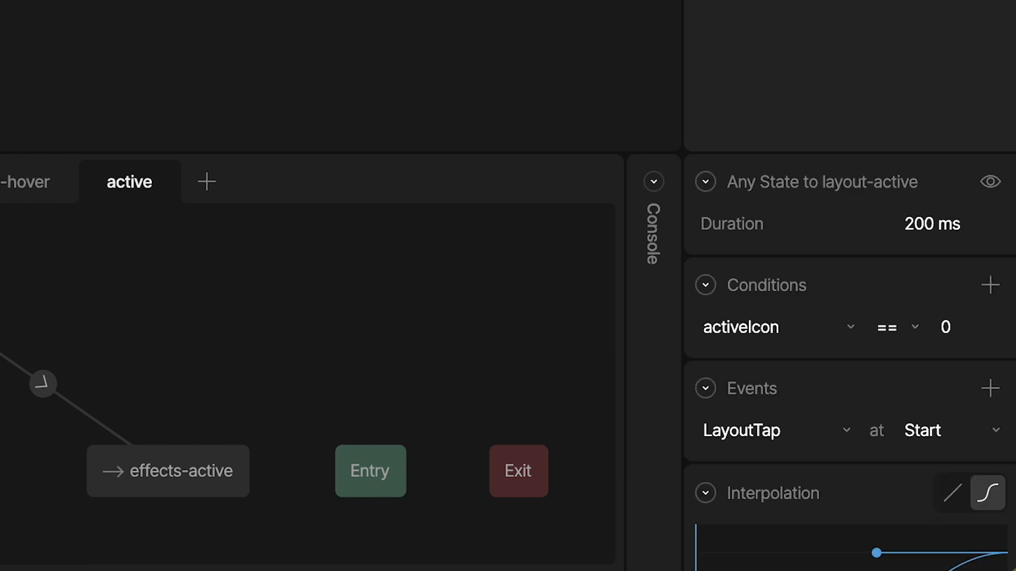
View the event's timing options and set the Any State to layout-active transition's duration to 1 second.
left_click(940, 445)
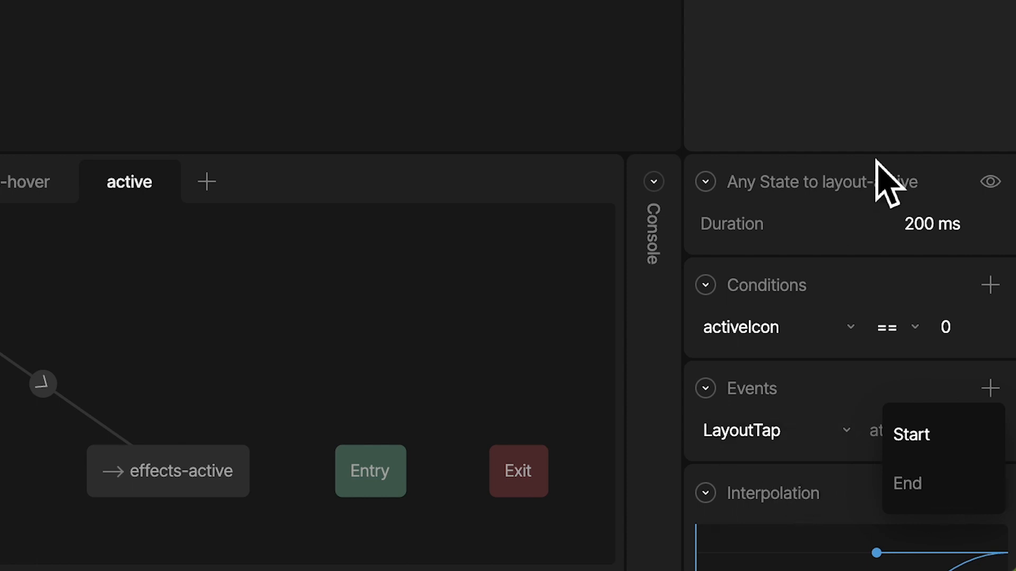
left_click(785, 238)
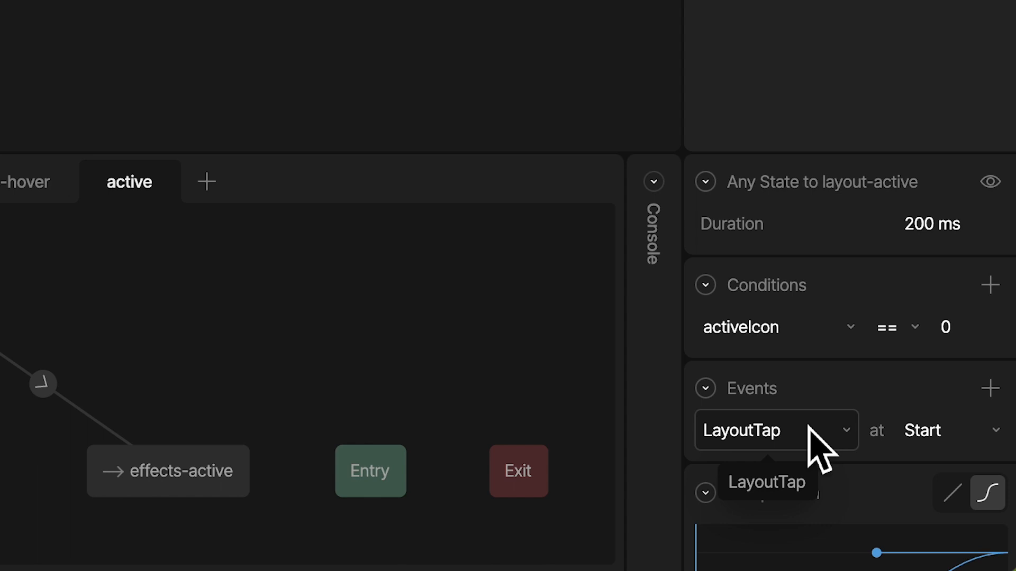
left_click(932, 221)
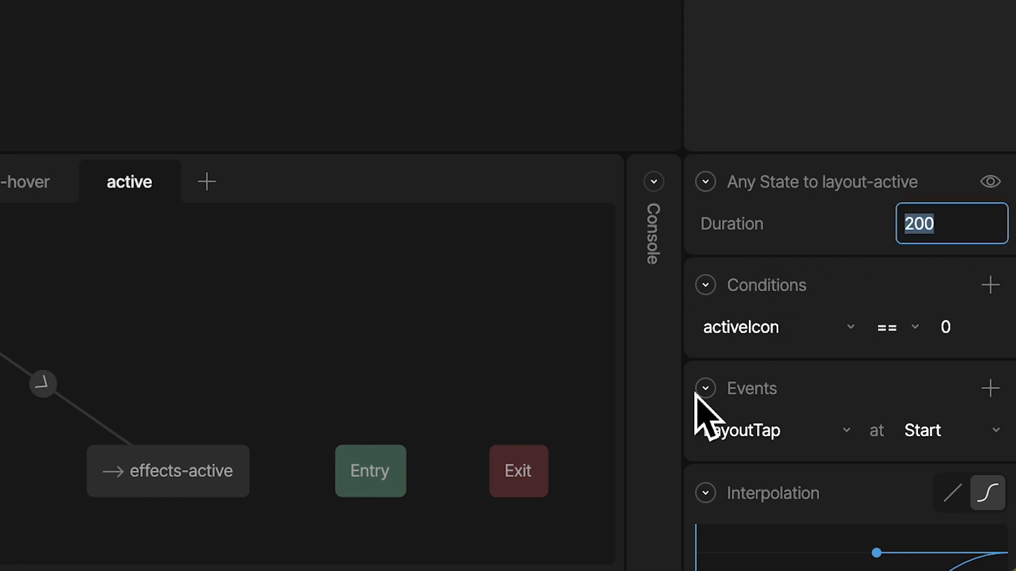
type("1s")
key("Return")
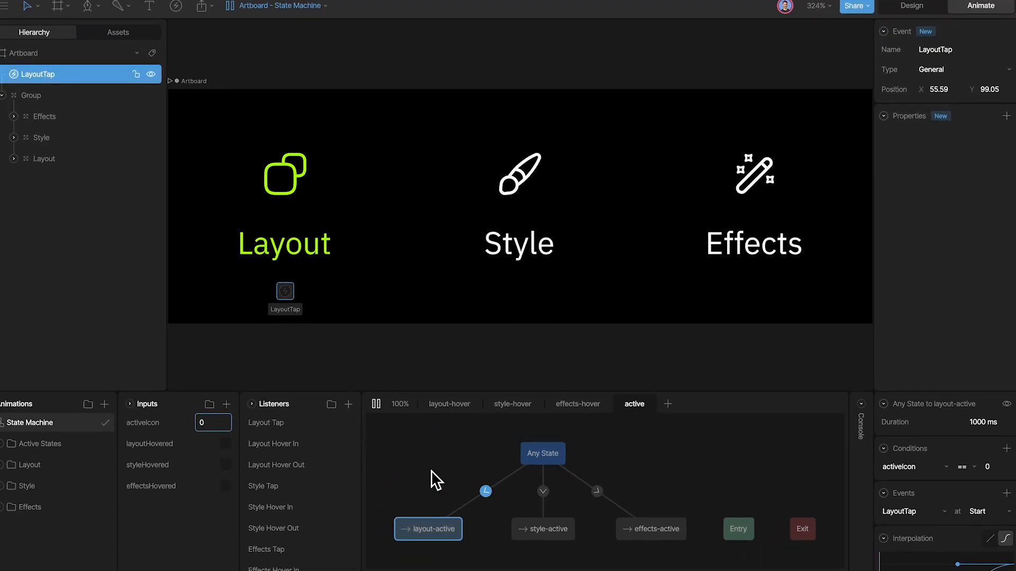
Reselect the Any State to layout-active transition, restart the state machine and set activeIcon to 0 to test the longer transition.
left_click(433, 471)
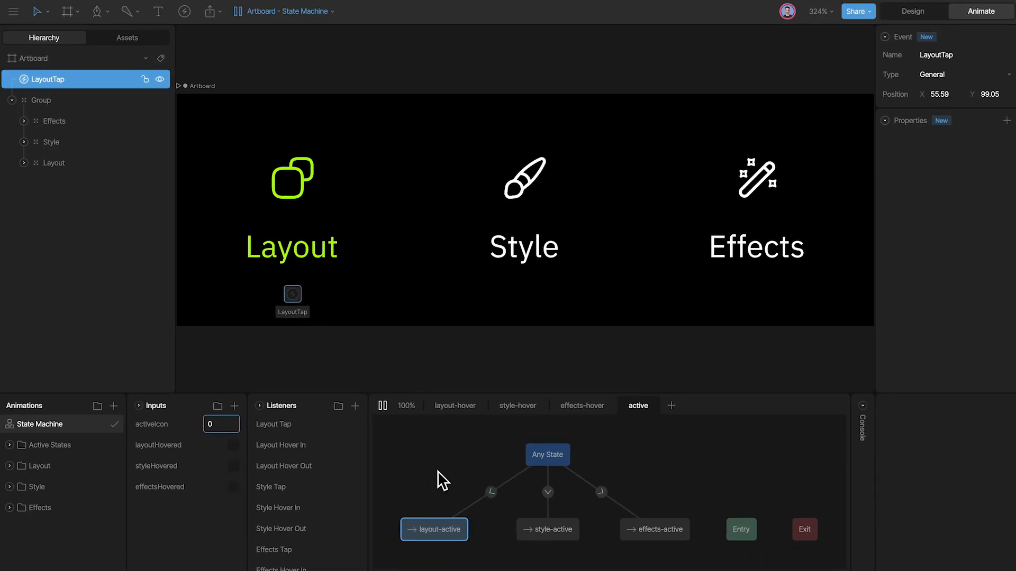
left_click(491, 492)
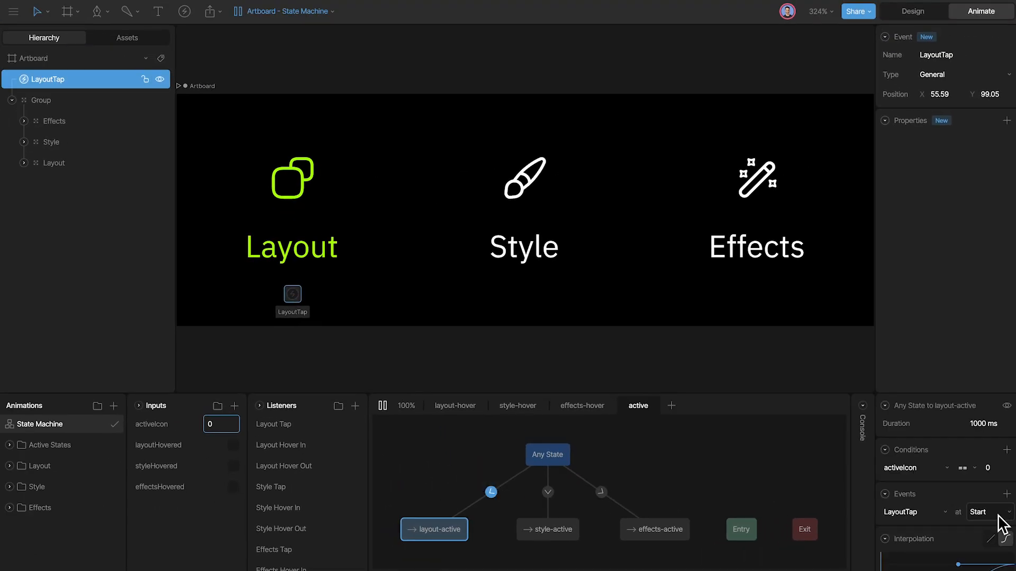
left_click(385, 407)
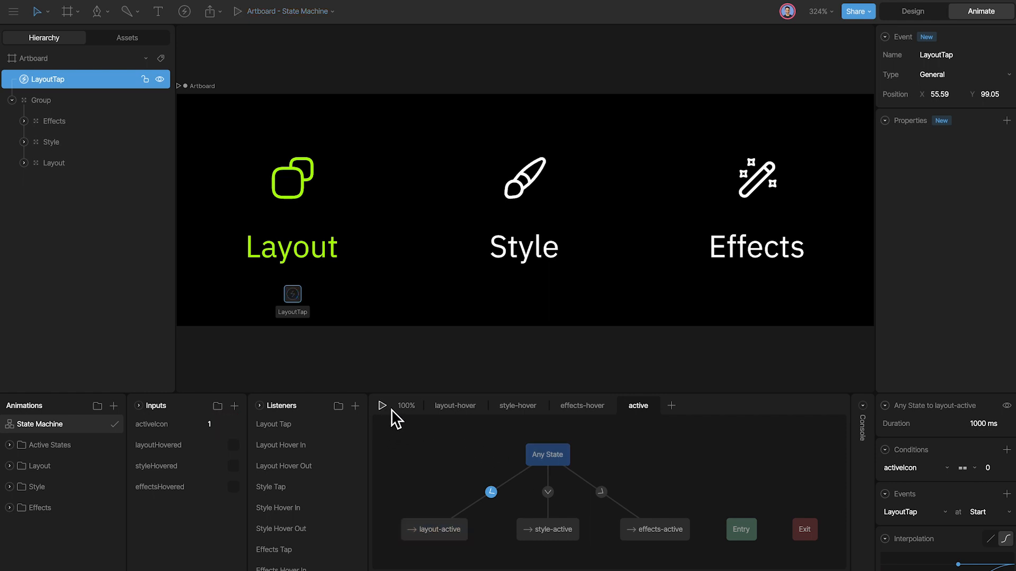
left_click(390, 407)
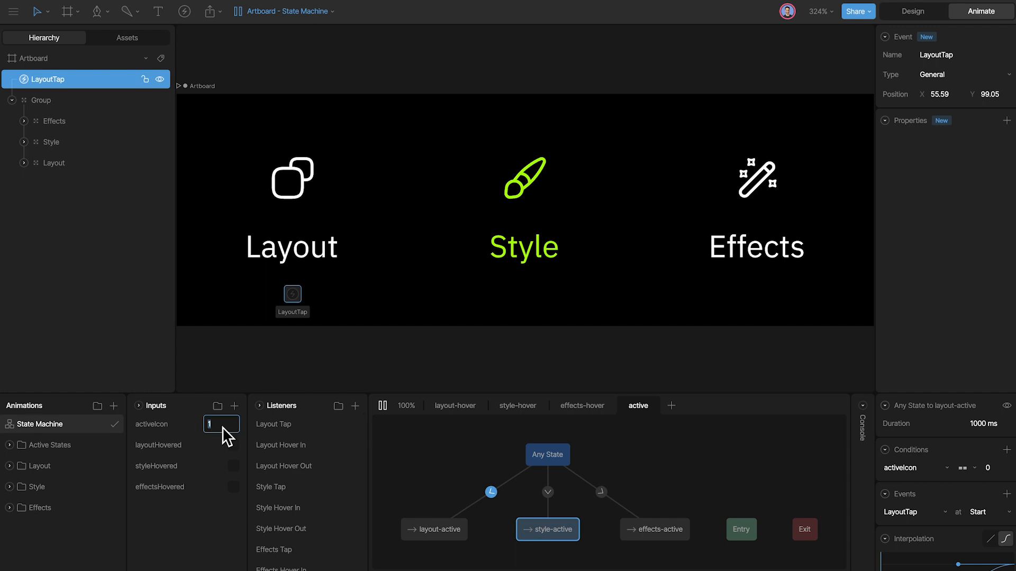
type("0")
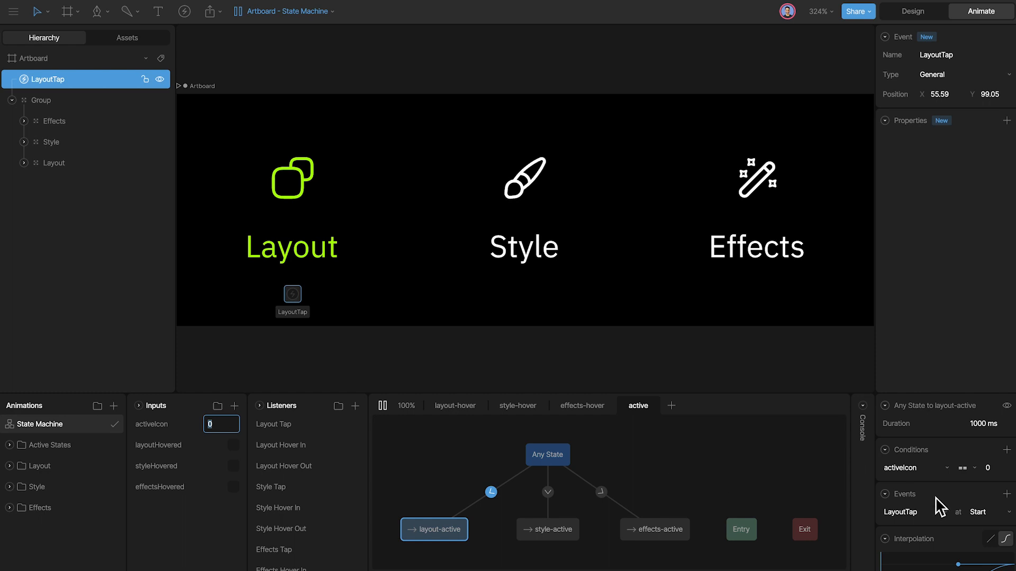
Set the transition's LayoutTap event to be reported at End.
scroll(936, 497, "down", 2)
left_click(983, 436)
left_click(992, 461)
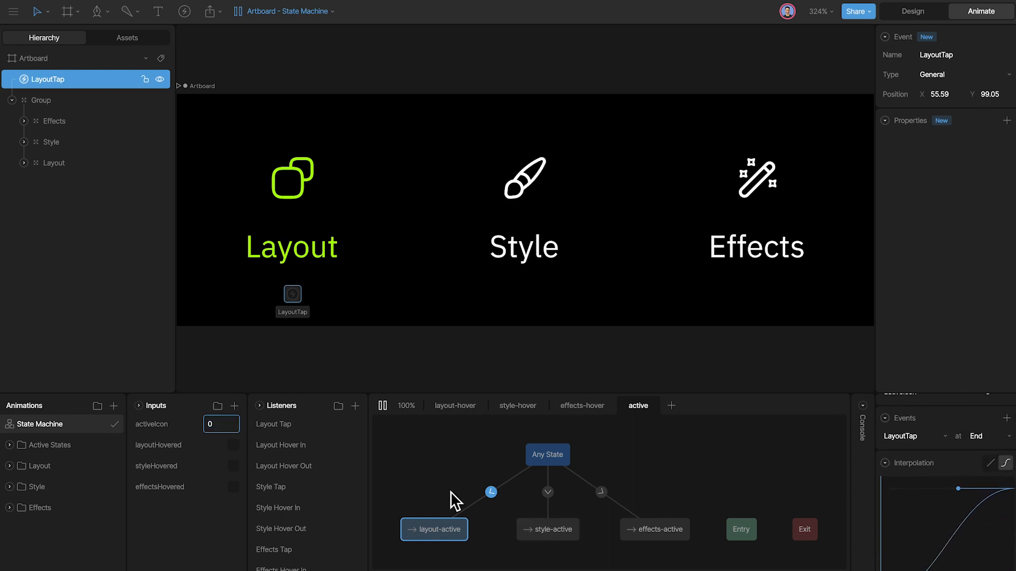
Restart the state machine, set activeIcon to 0 to test the event at the transition's end, and stop playback.
left_click(381, 406)
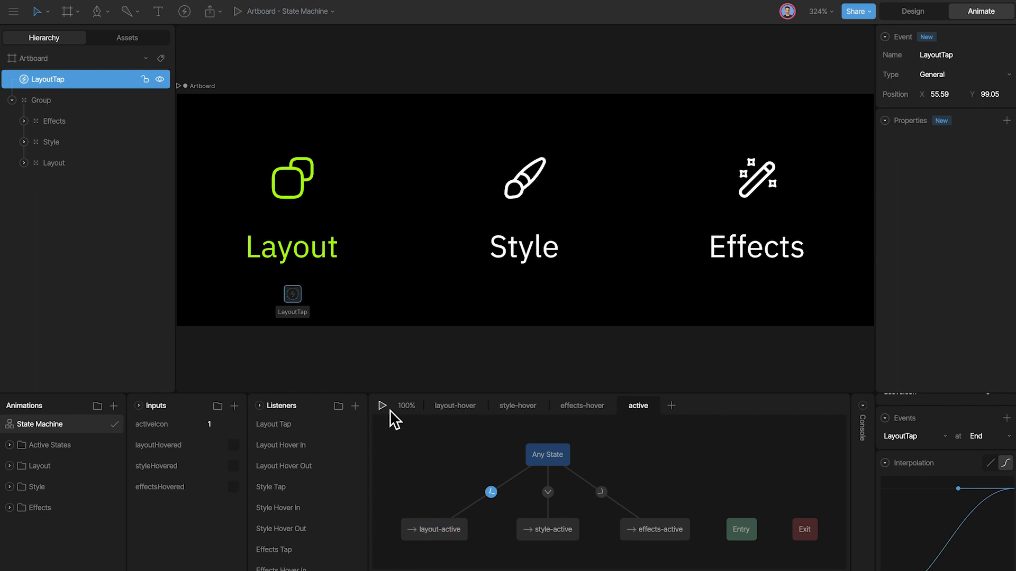
left_click(381, 406)
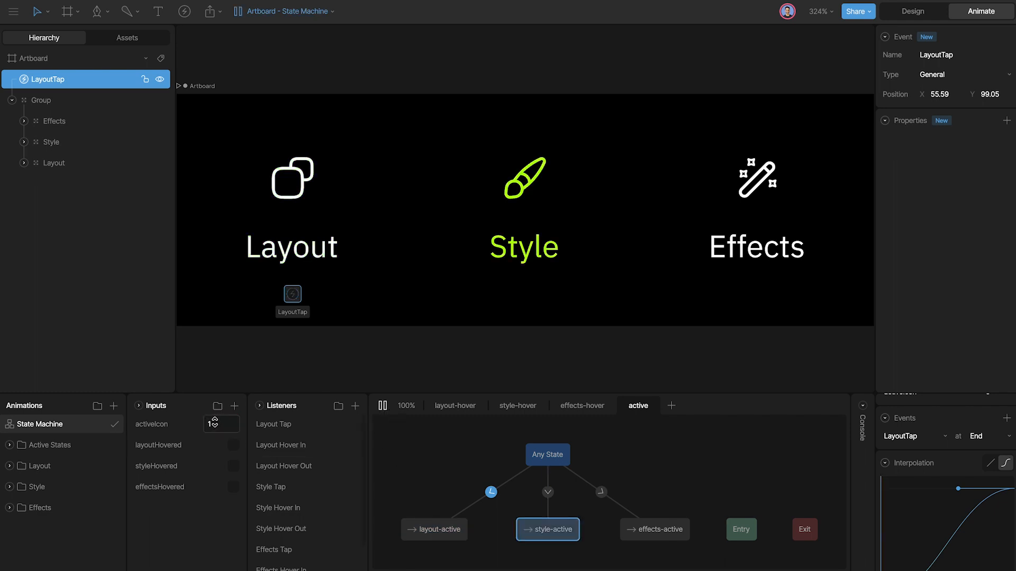
type("0")
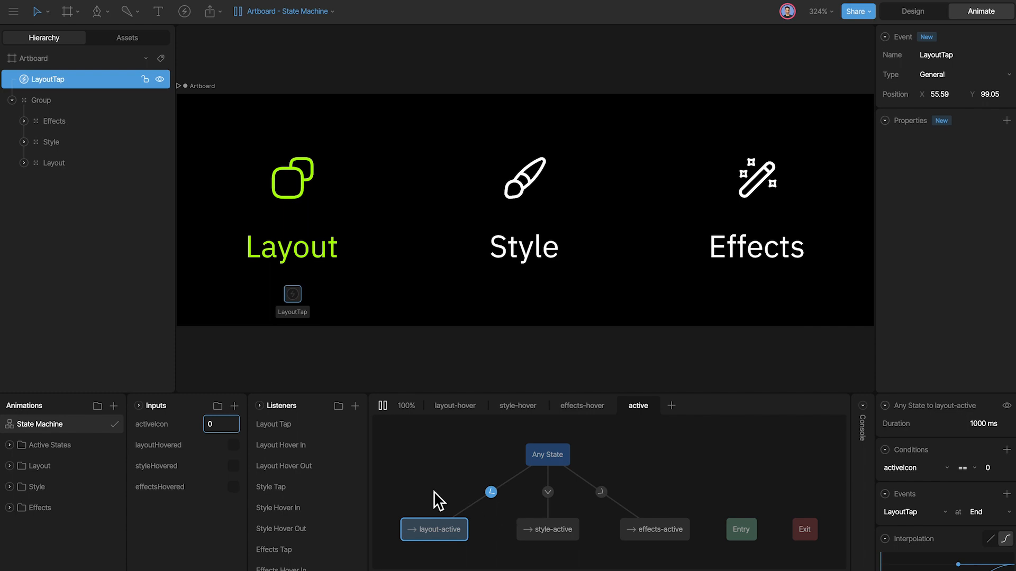
left_click(383, 405)
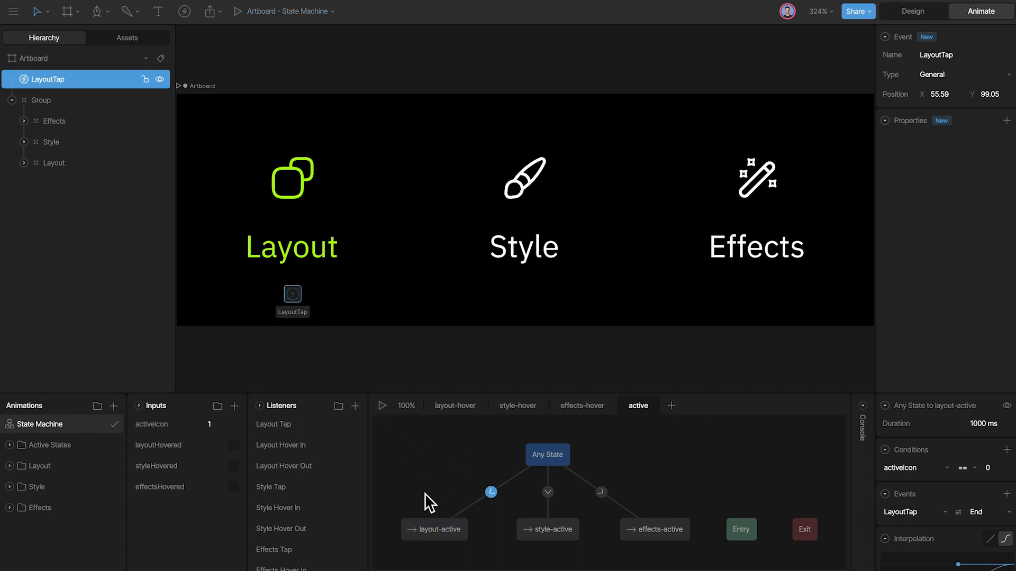
Remove the LayoutTap event from both the layout-active state and the Any State to layout-active transition, and deselect the transition.
left_click(423, 533)
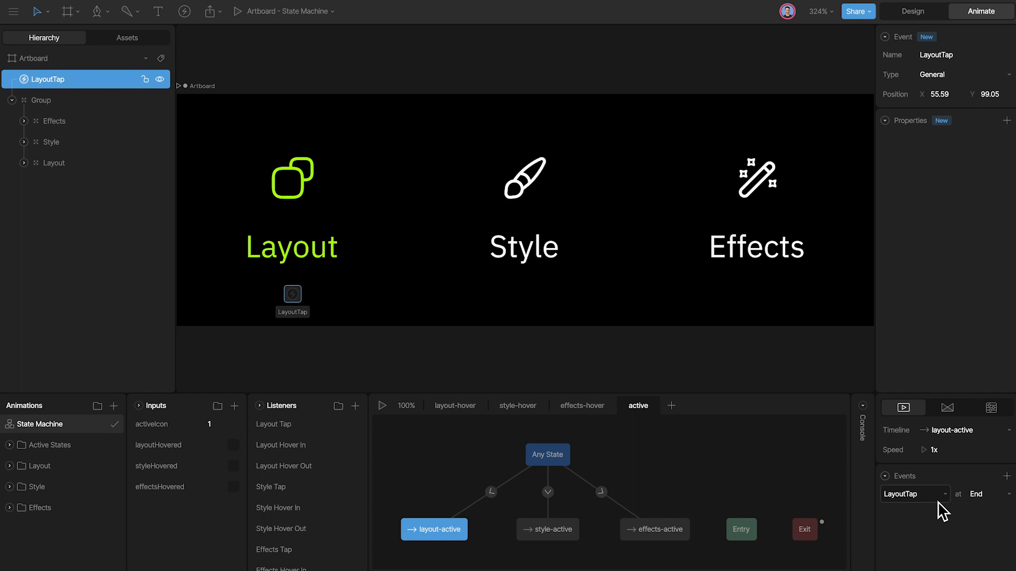
left_click(1007, 494)
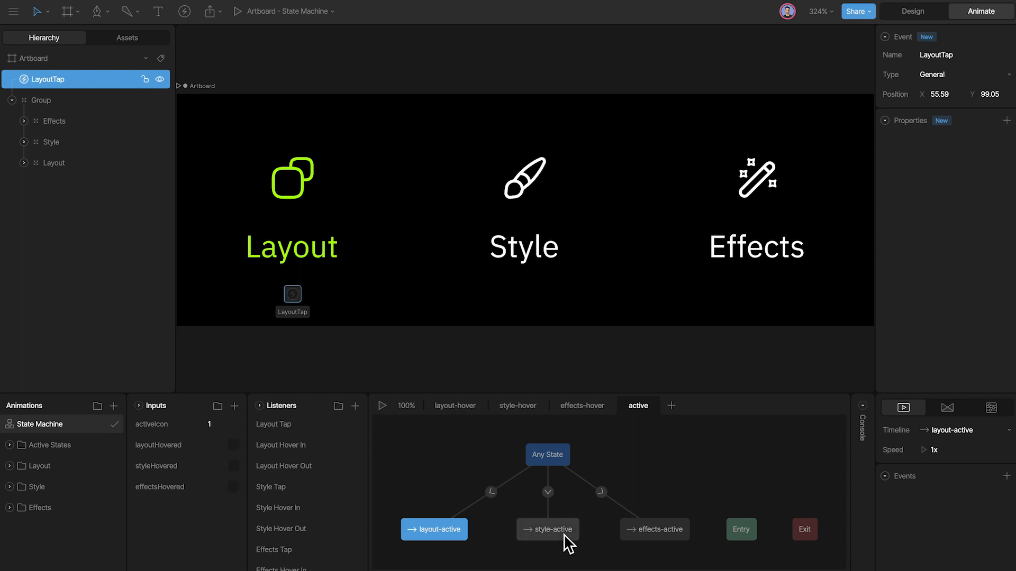
left_click(492, 493)
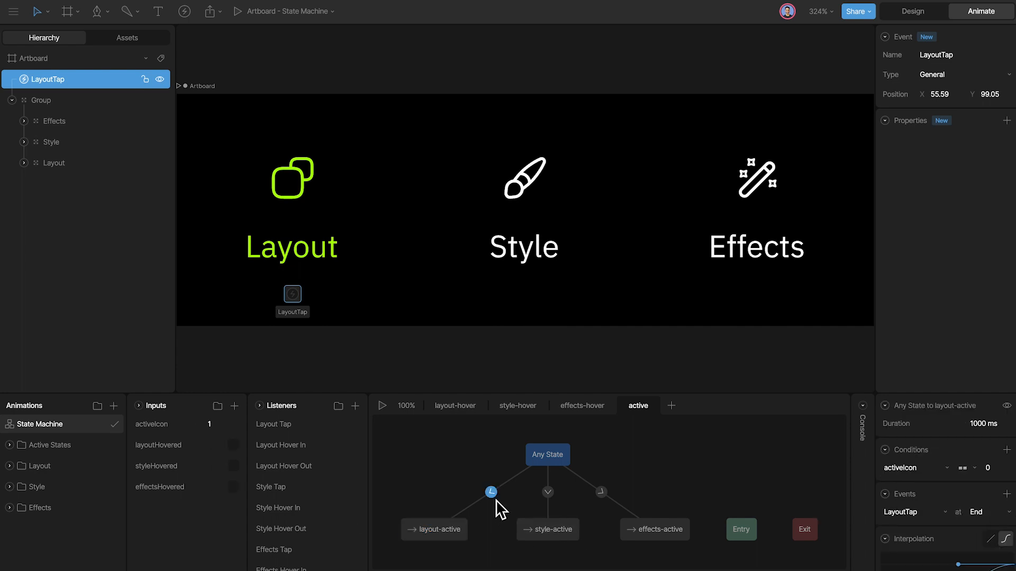
left_click(1006, 512)
left_click(451, 463)
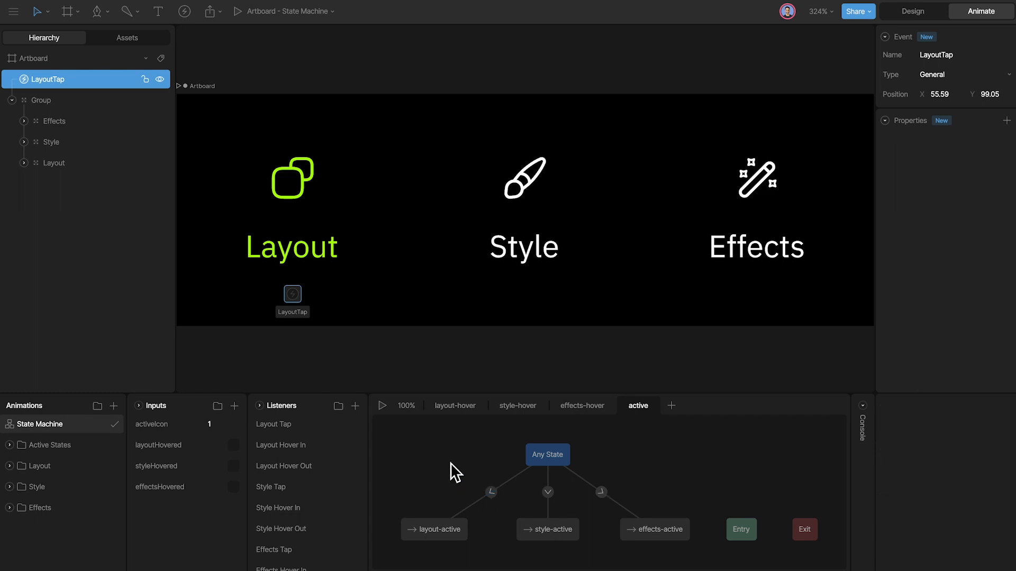
Add a Fire Event action to the Layout Tap listener and set it to report the LayoutTap event.
left_click(323, 427)
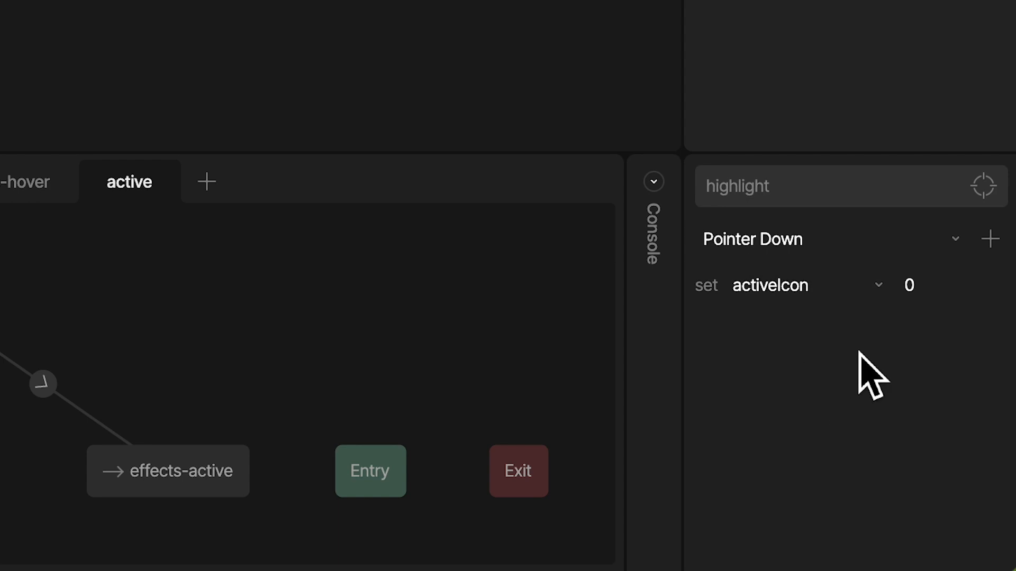
left_click(998, 251)
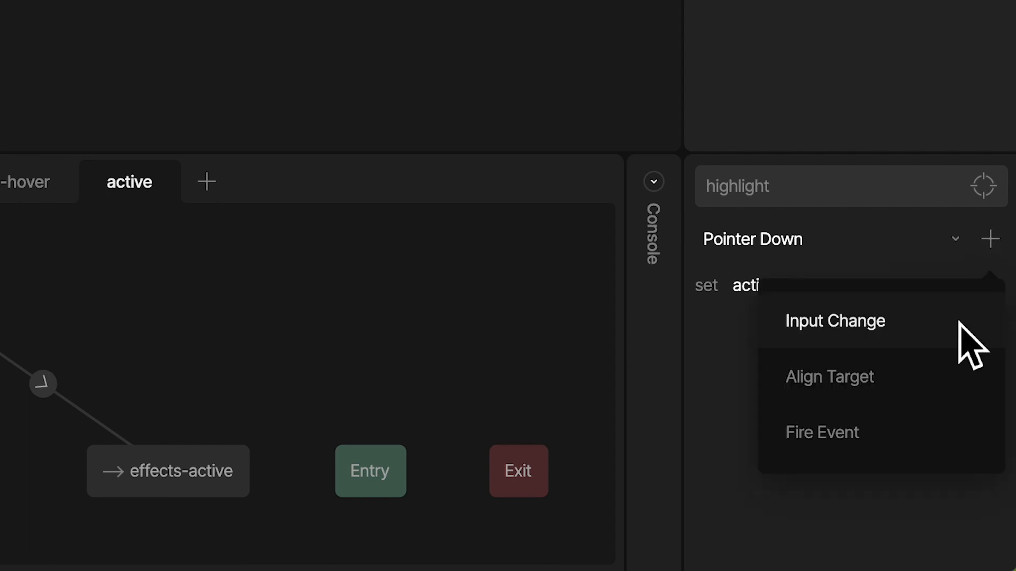
left_click(910, 429)
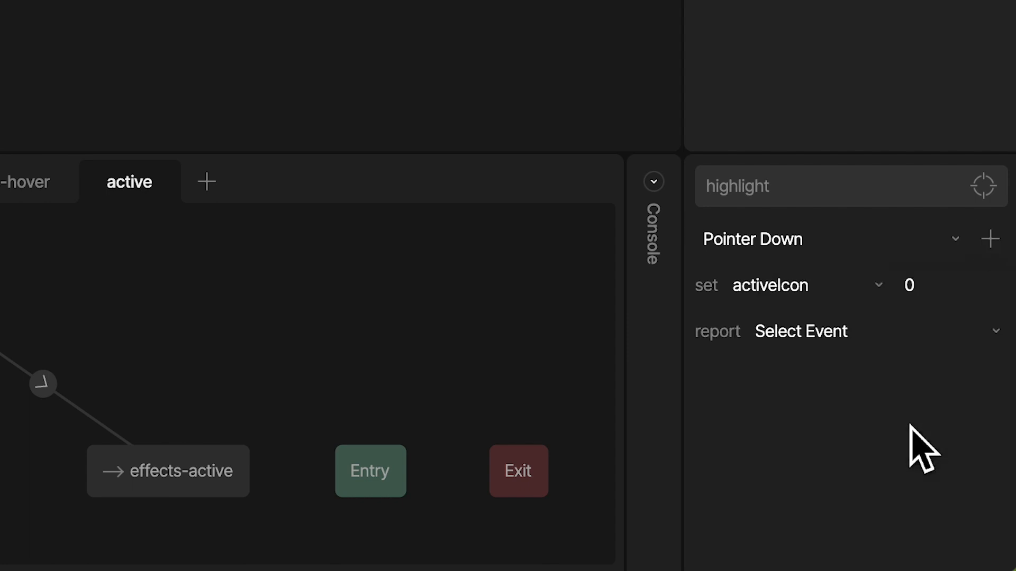
left_click(833, 350)
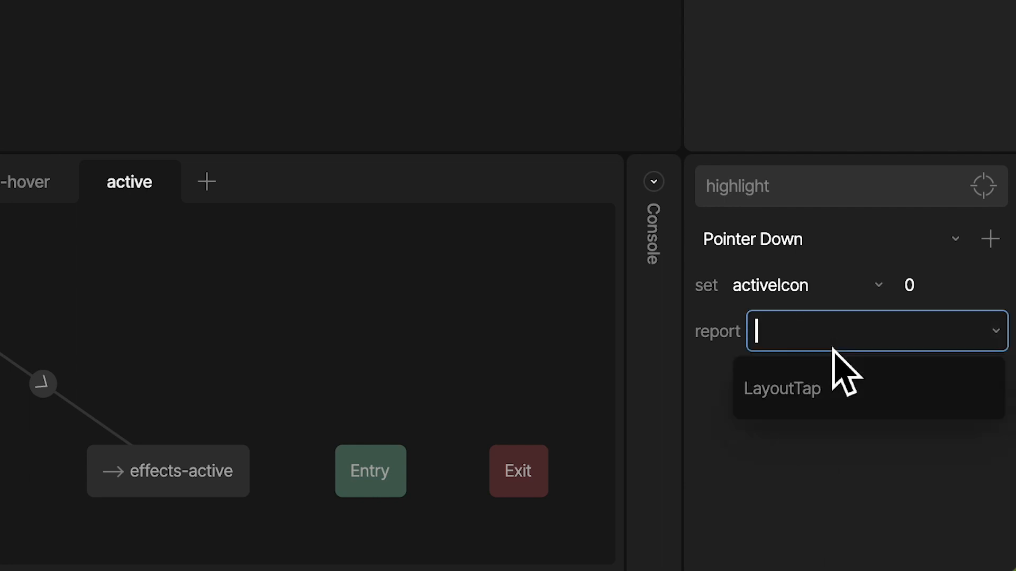
left_click(832, 383)
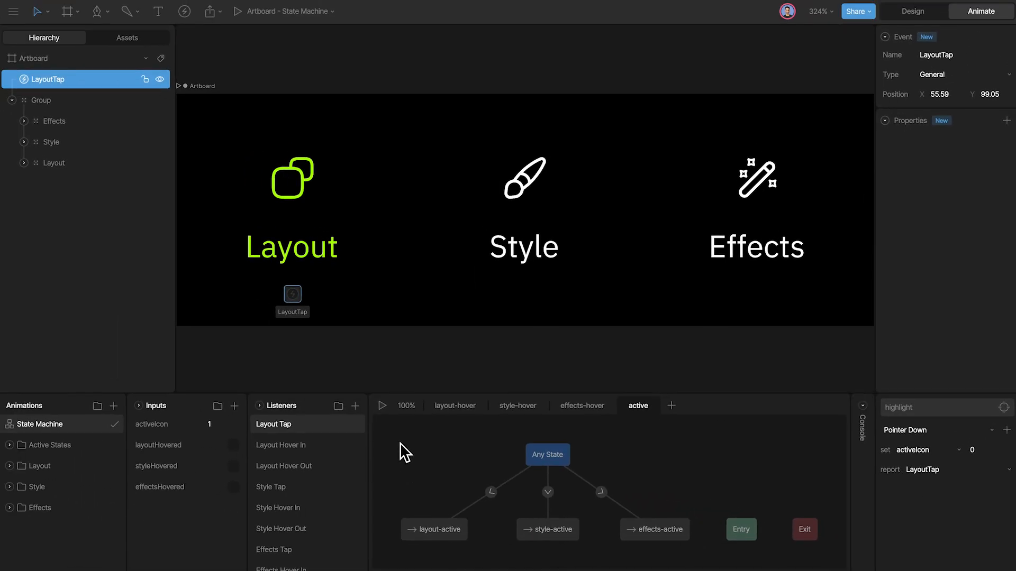
Play the state machine, tap the Layout icon on the artboard to test the listener, and stop playback.
key("space")
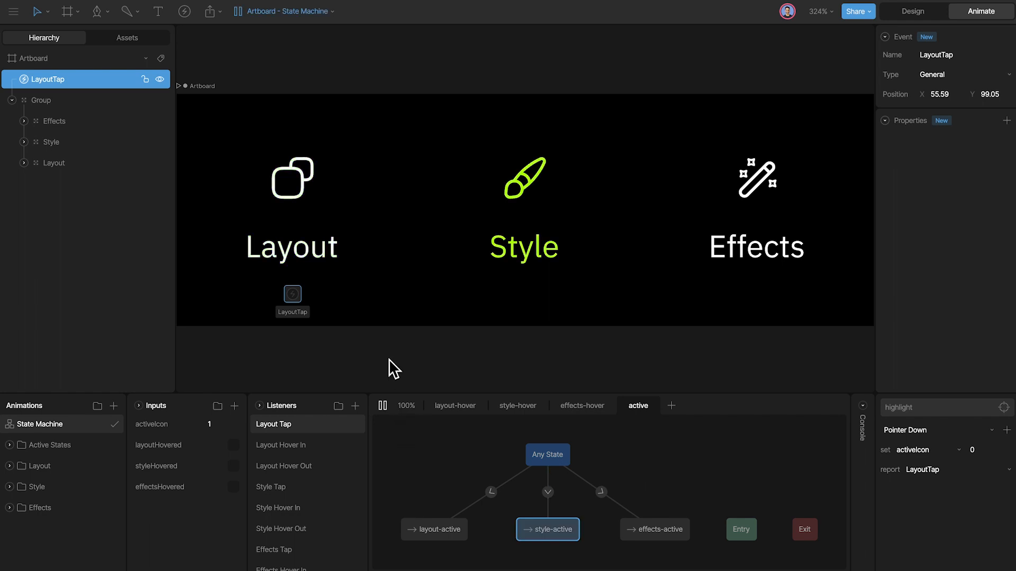
left_click(330, 220)
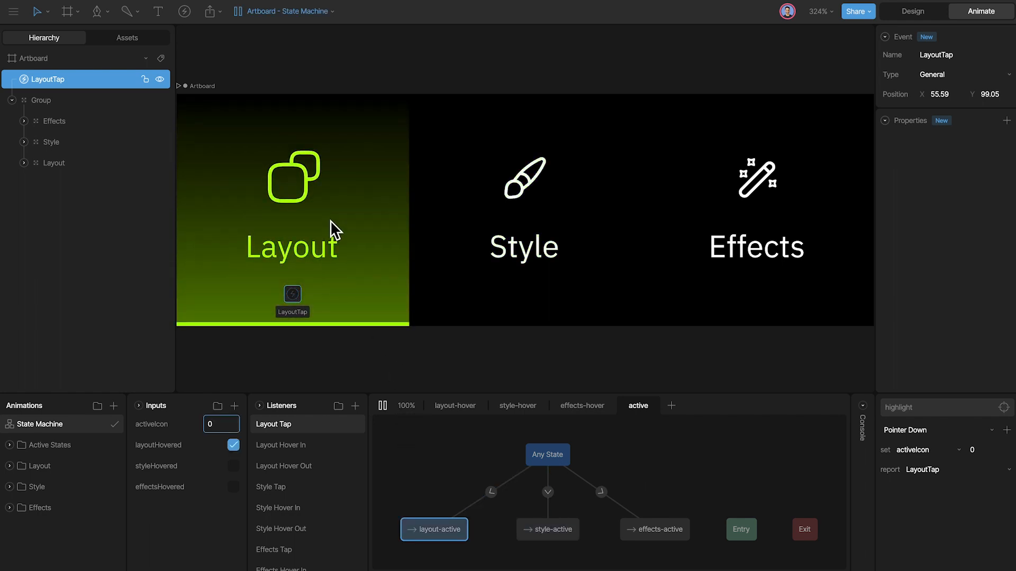
key("space")
Return to Design mode and duplicate the LayoutTap event, placing copies below the Style and Effects labels.
key("Tab")
left_click(88, 79)
key("ctrl+d")
key("ctrl+d")
key("Delete")
left_click_drag(300, 302, 764, 297)
Rename the event copies StyleTap below the Style label and EffectsTap below the Effects label, then deselect.
left_click(985, 54)
type("StyleTap")
key("Return")
left_click(988, 57)
type("EffectsTap")
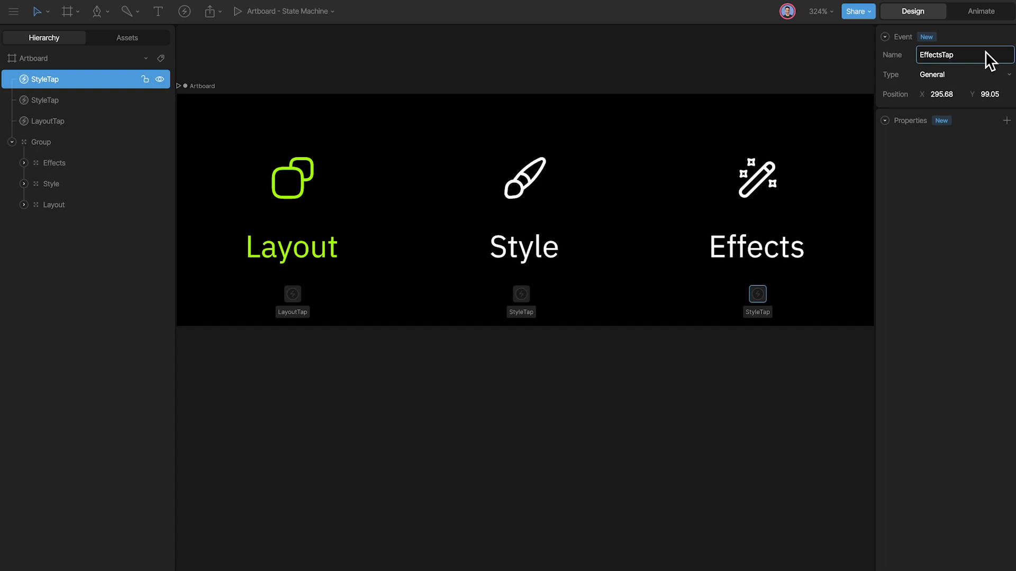
key("Return")
left_click(680, 379)
Return to Animate mode and add a Fire Event action reporting StyleTap to the Style Tap listener.
key("Tab")
left_click(303, 493)
left_click(1006, 430)
left_click(956, 503)
left_click(942, 470)
left_click(955, 513)
Add a Fire Event action to the Effects Tap listener and open its choice of event to report.
left_click(312, 549)
left_click(1007, 430)
left_click(937, 512)
left_click(942, 470)
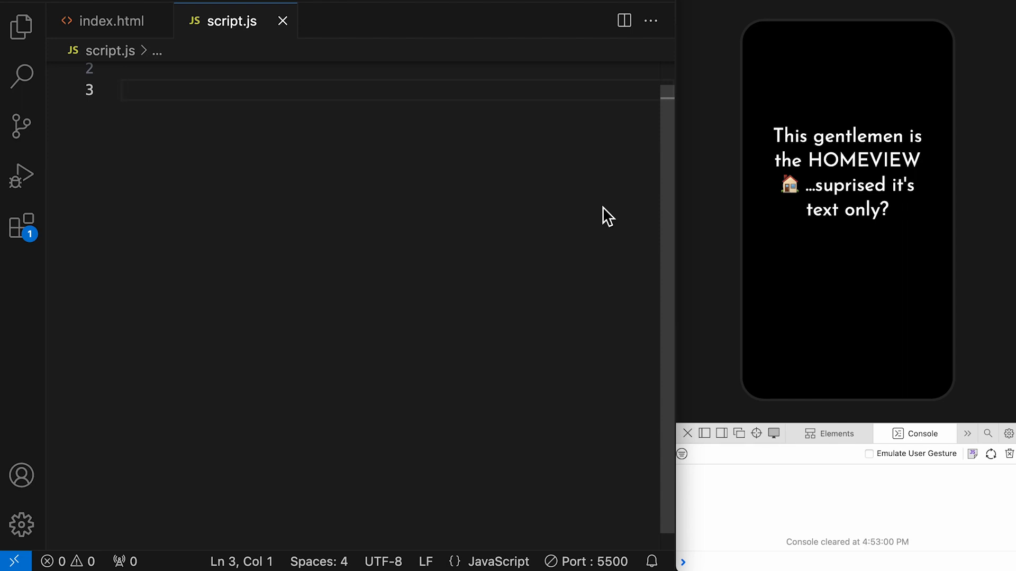
Switch to script.js in Visual Studio Code and declare const menu = new rive.Rive({}) on line 3.
type("const")
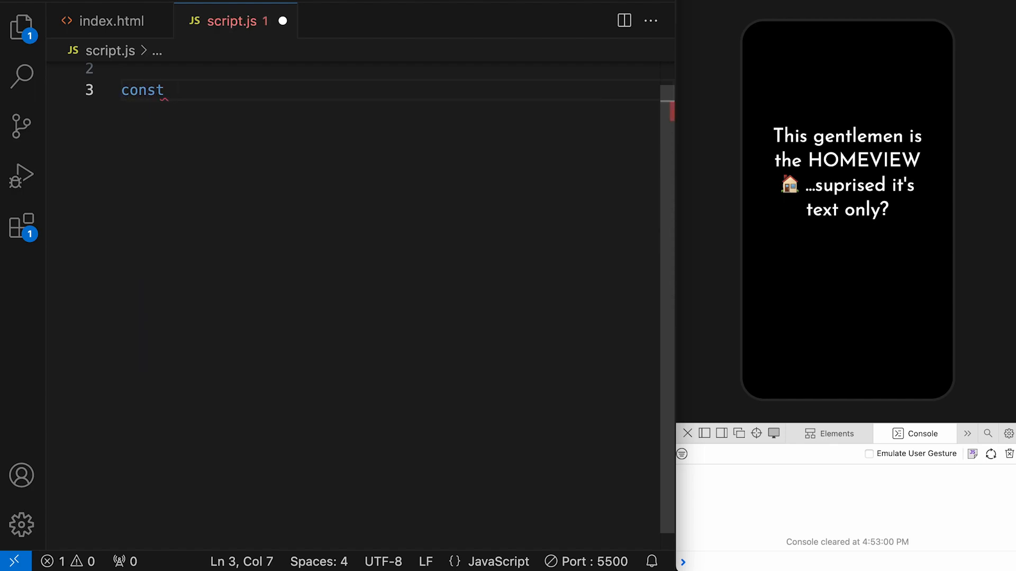
type(" menu = new r")
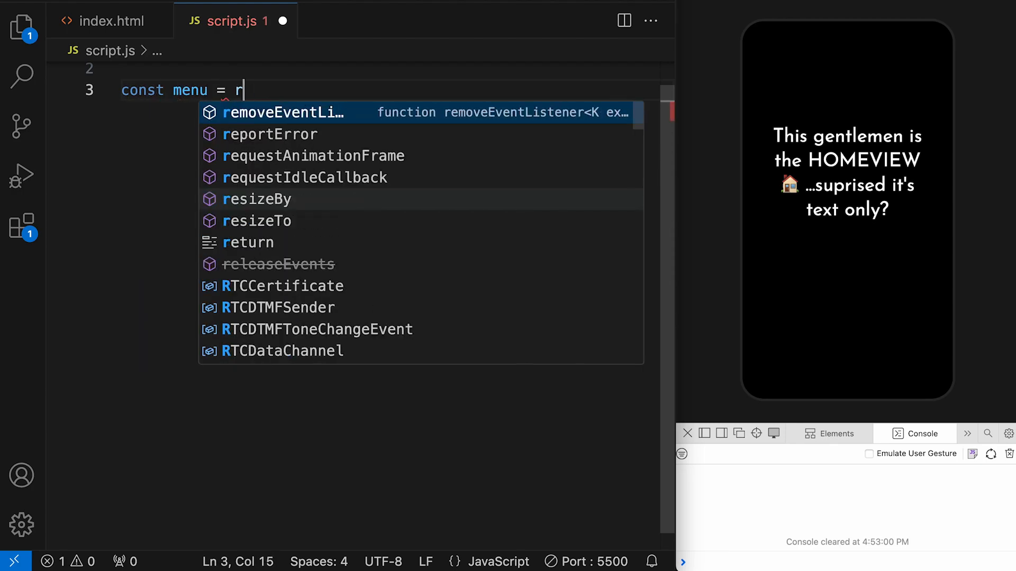
key("BackSpace")
type("new rive.")
key("Tab")
type("({")
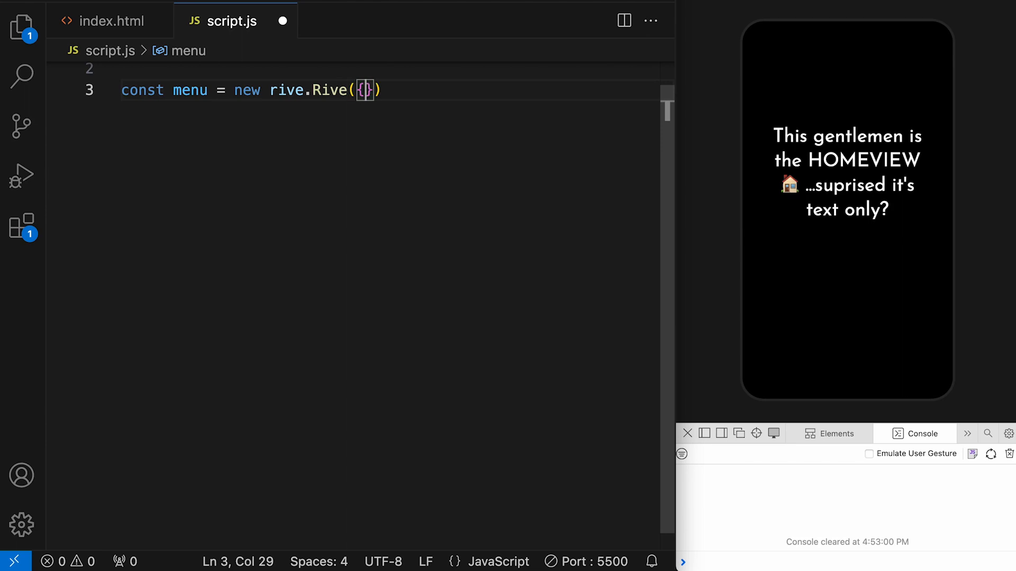
Add the property src: 'menu.riv' to the Rive object's options.
key("Return")
type("src: '")
type("menu.riv'")
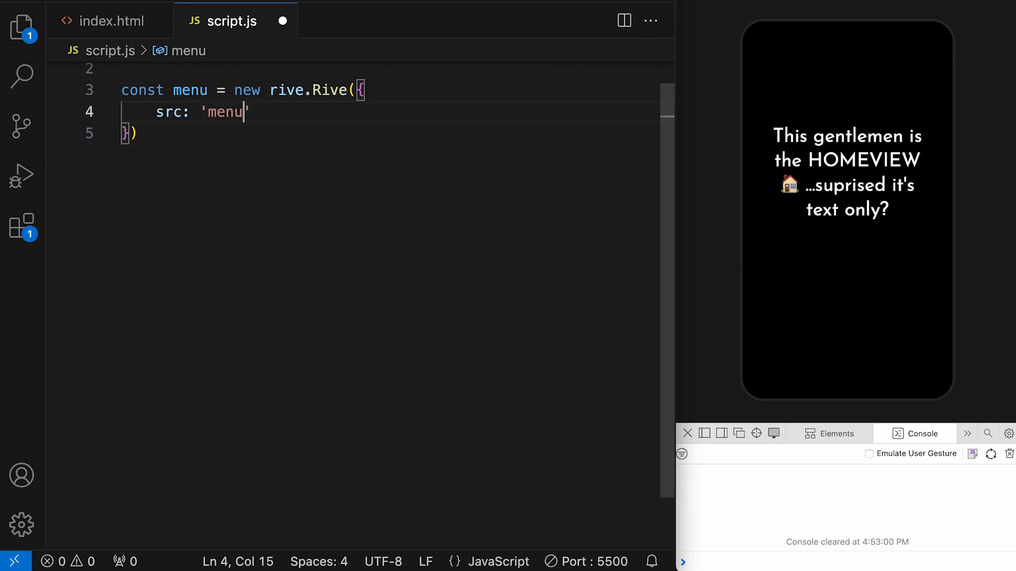
type(",")
key("Return")
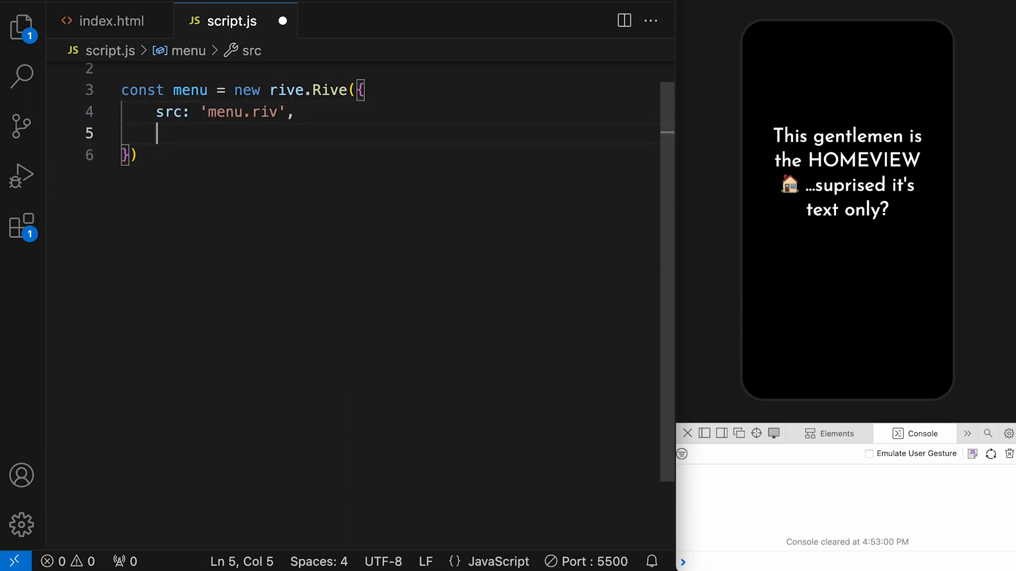
Add the property canvas: document.querySelector('canvas') below the src line in the Rive options.
type("canvas")
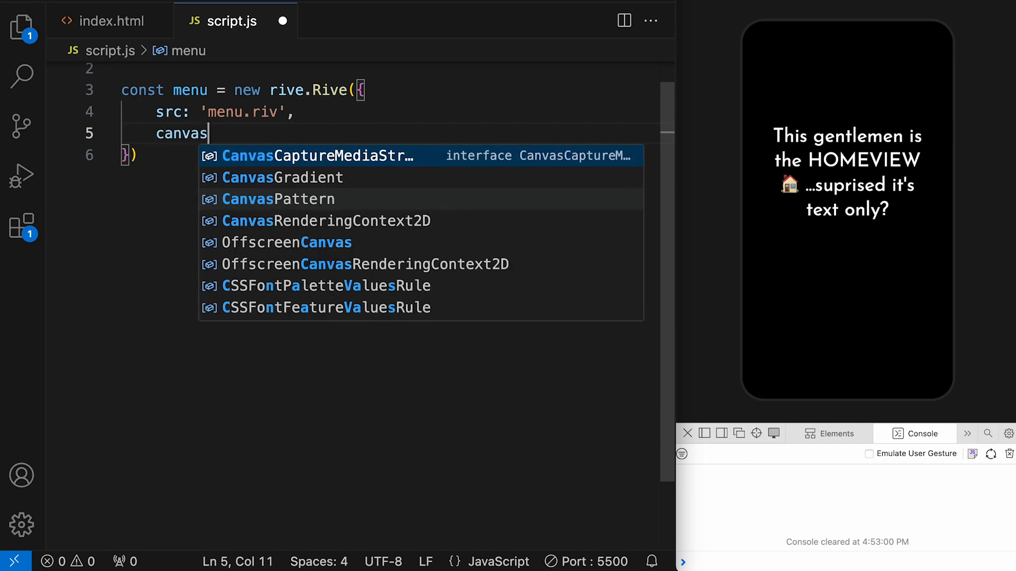
type(": document")
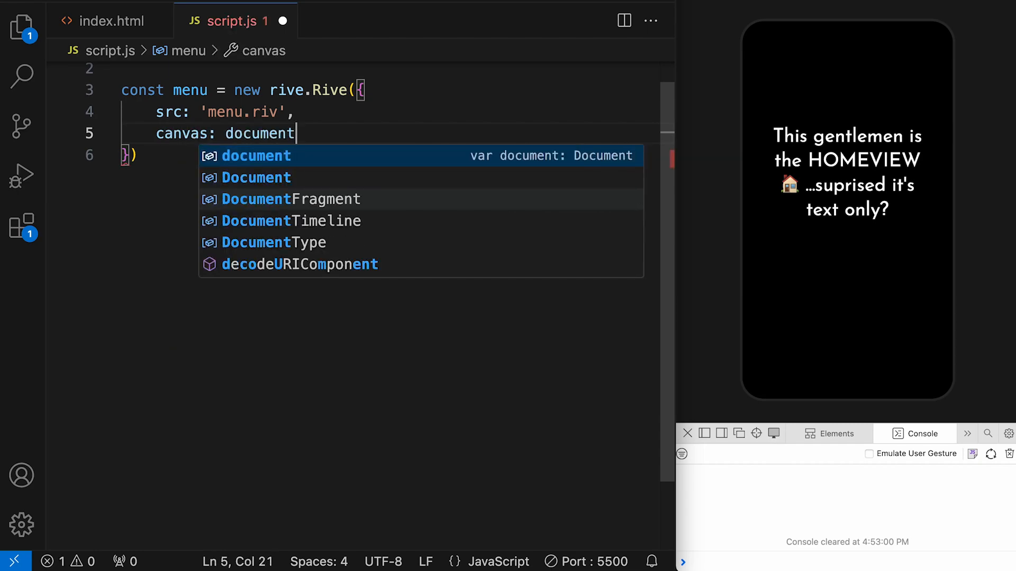
type(".query")
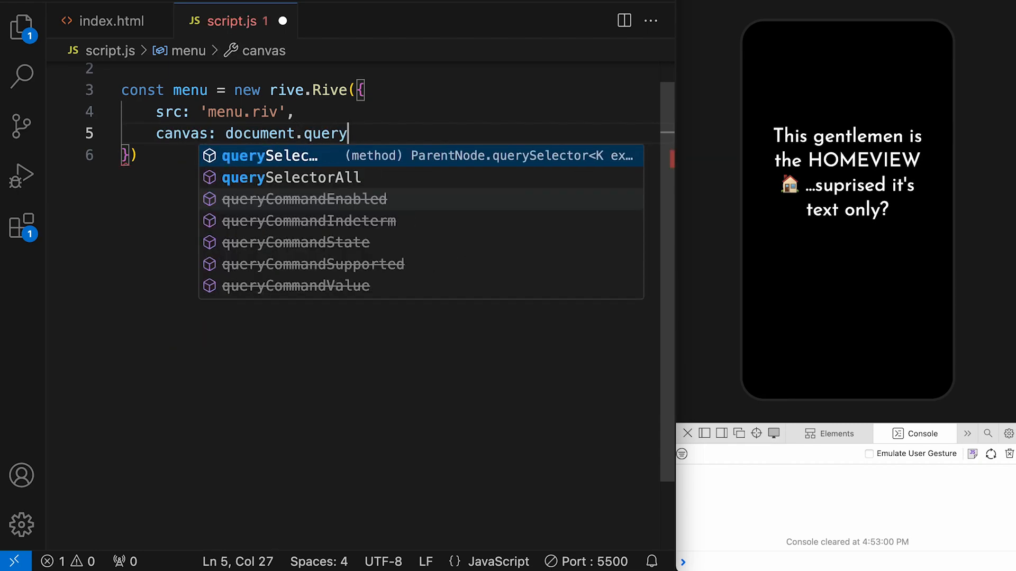
key("Tab")
type("('canvas').")
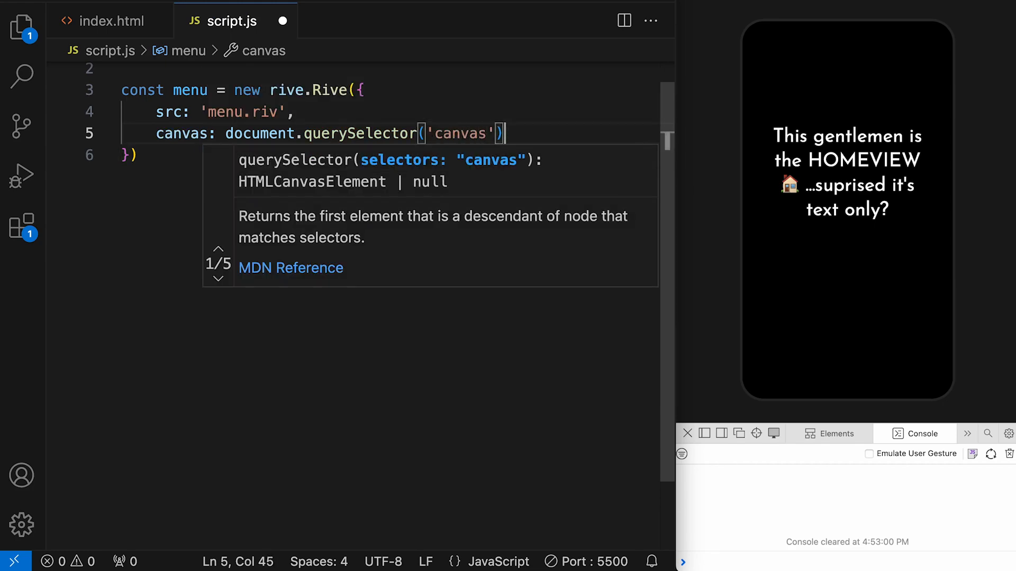
key("BackSpace")
type(",")
key("Return")
Add autoplay: true and stateMachines: 'State Machine' to the Rive options.
type("autpl")
key("BackSpace")
key("BackSpace")
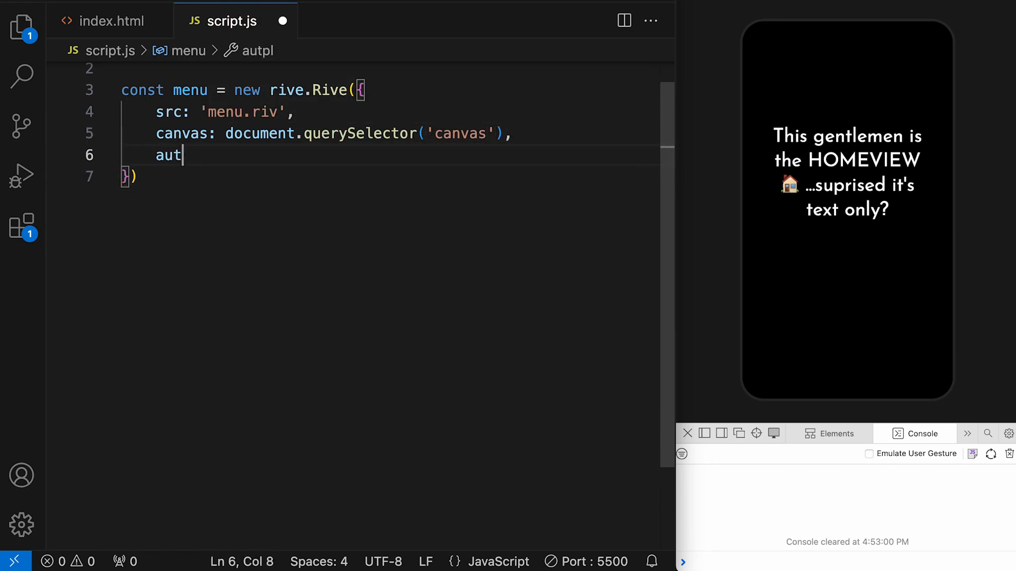
type("oplay: true,")
key("Return")
type("stateMachines: 'S")
key("BackSpace")
type("State")
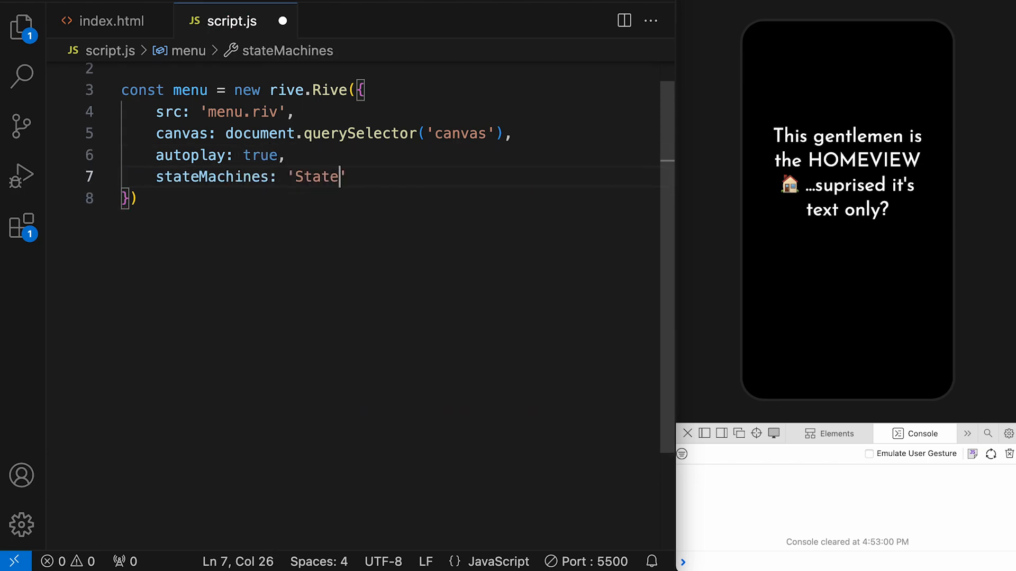
type(" Machine")
Insert artboard: 'Artboard' above the stateMachines line, end both lines with commas, and save script.js.
key("Up")
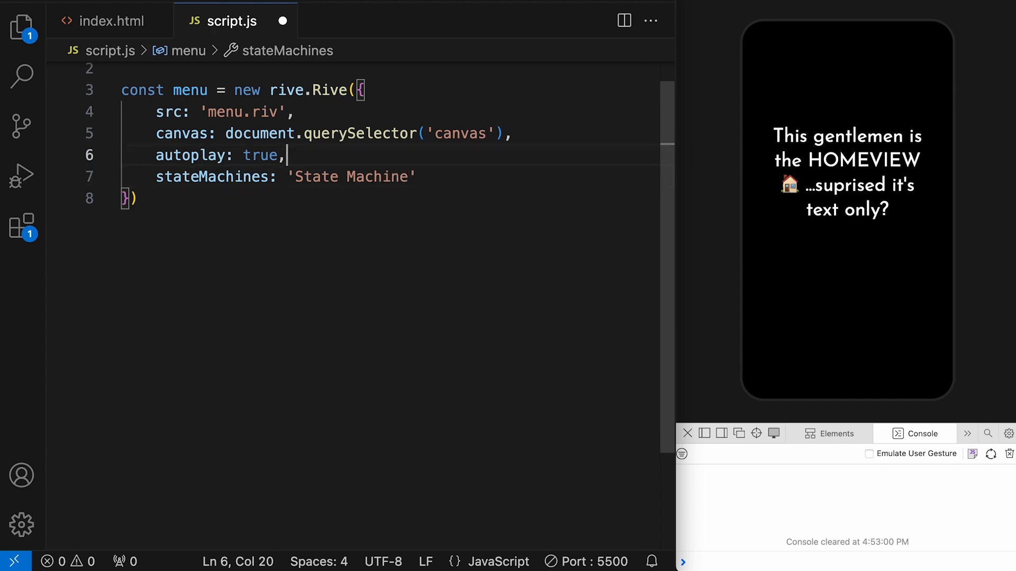
key("Return")
type("artboard: ")
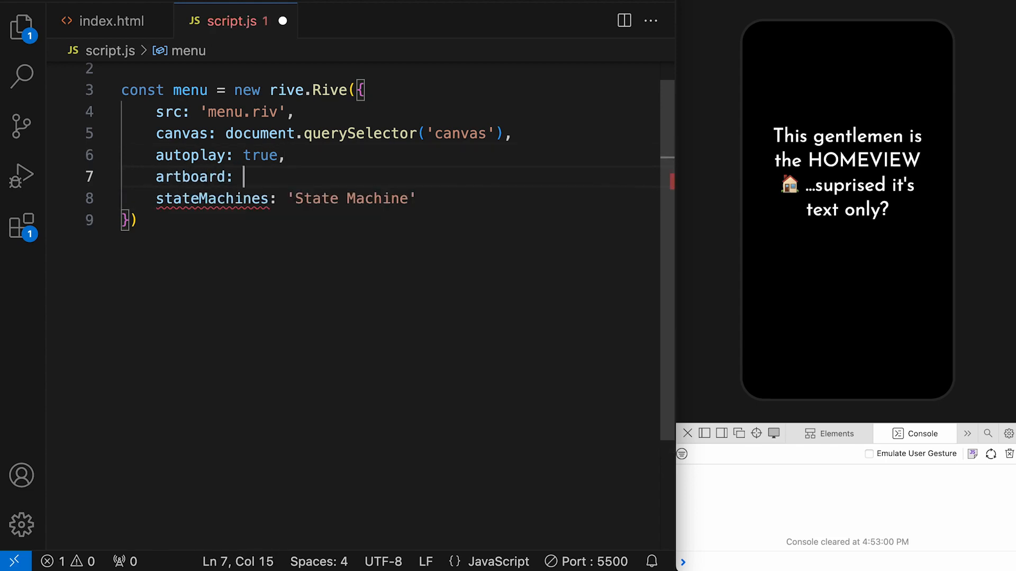
type("'Artboard")
key("End")
type(",")
key("Down")
key("End")
type(",")
key("super+s")
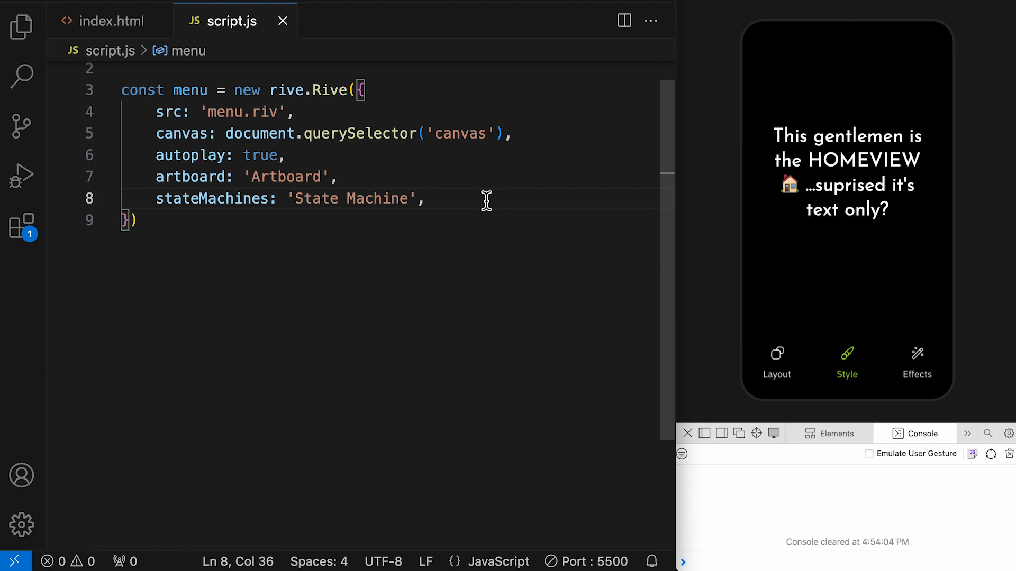
Add an onLoad: (_) => callback that runs menu.resizeDrawingSurfaceToCanvas(), save script.js and try the menu in the preview.
key("Return")
type("onLoad: (_) => {         menu.resizeDrawingSurfaceToCanvas()     }")
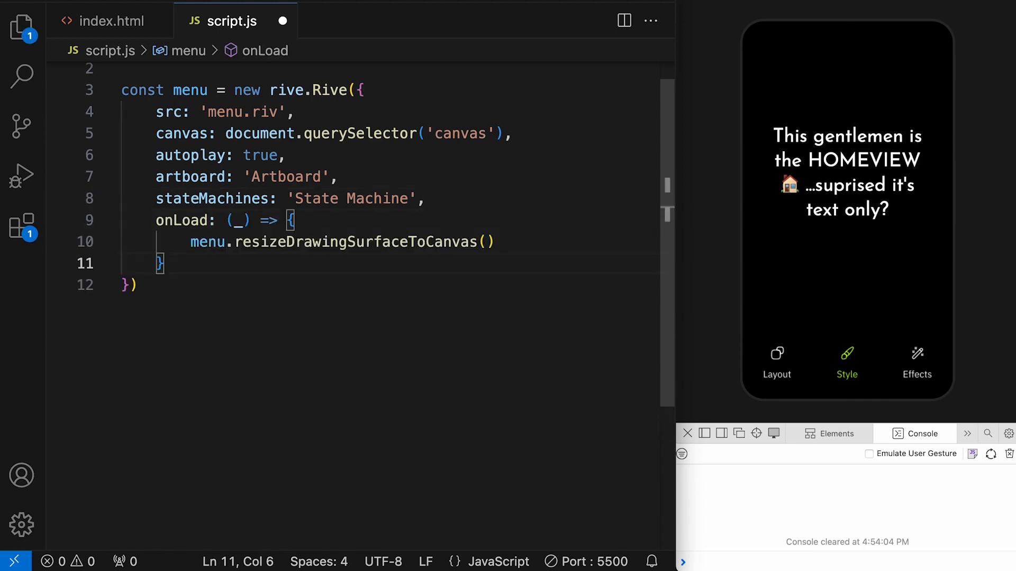
key("super+s")
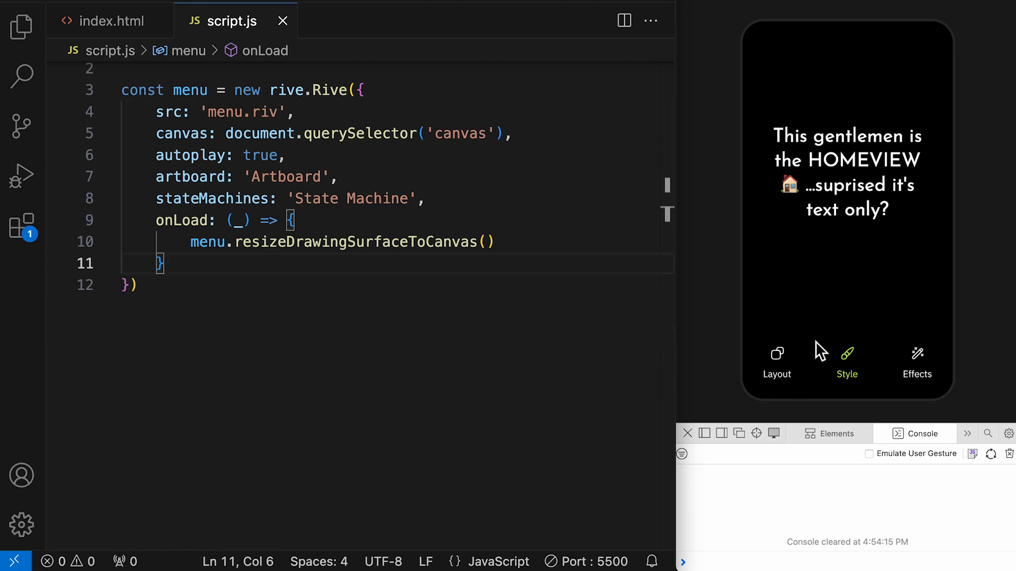
left_click(792, 322)
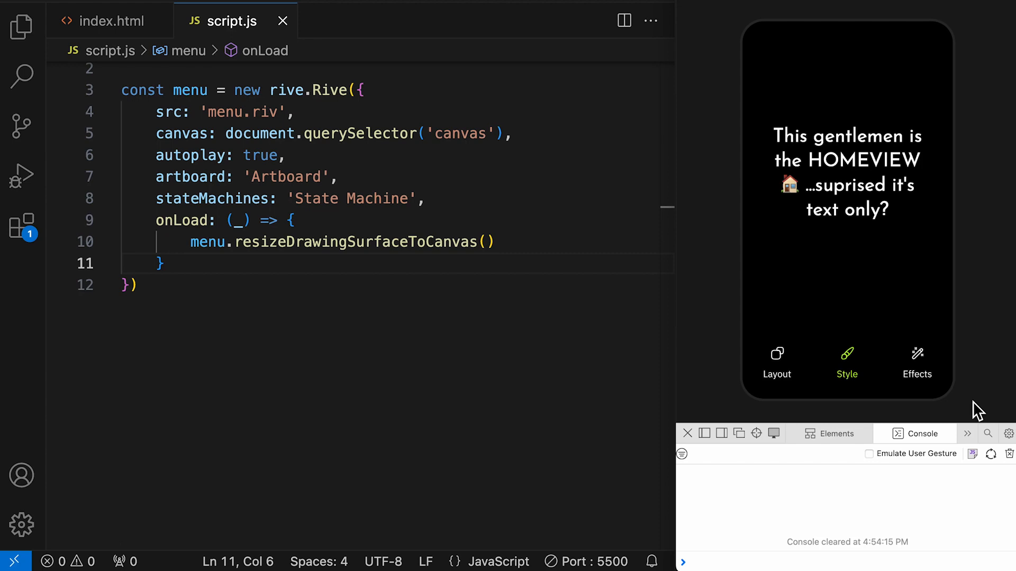
Collapse the Rive object's code and add a menu.on() call below it with the arguments rive.EventType.RiveEvent and onRiveEvent.
left_click(109, 90)
left_click(182, 90)
left_click(232, 178)
key("Return")
key("Return")
type("menu.on(")
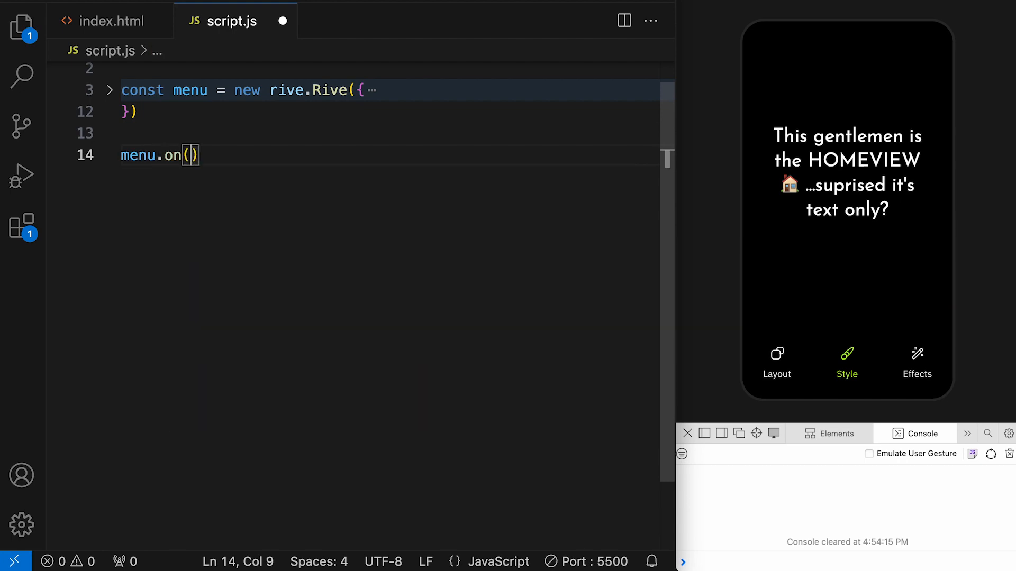
key("Return")
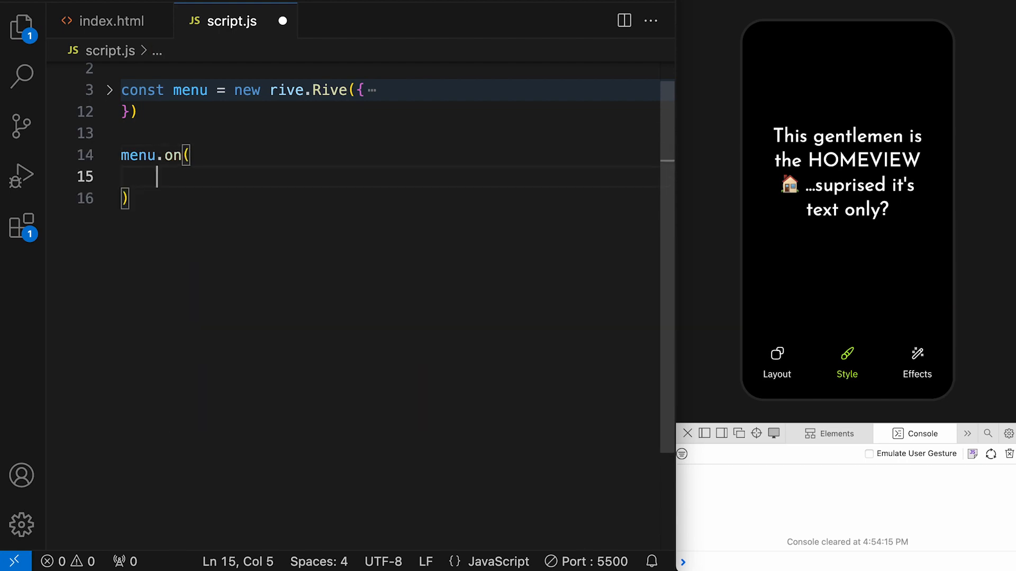
type("rive.EventType")
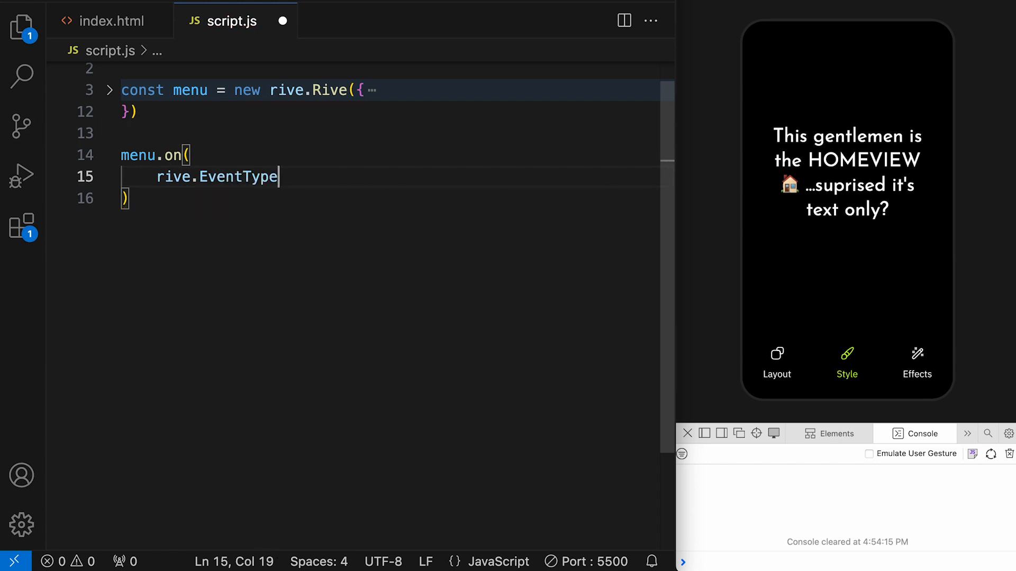
type(".RiveEvent")
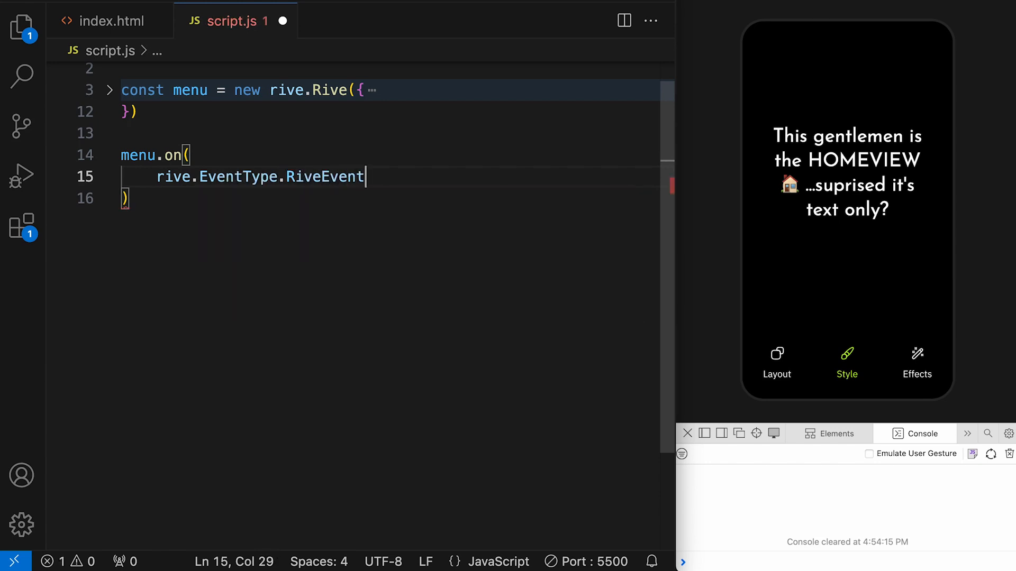
type(",")
key("Return")
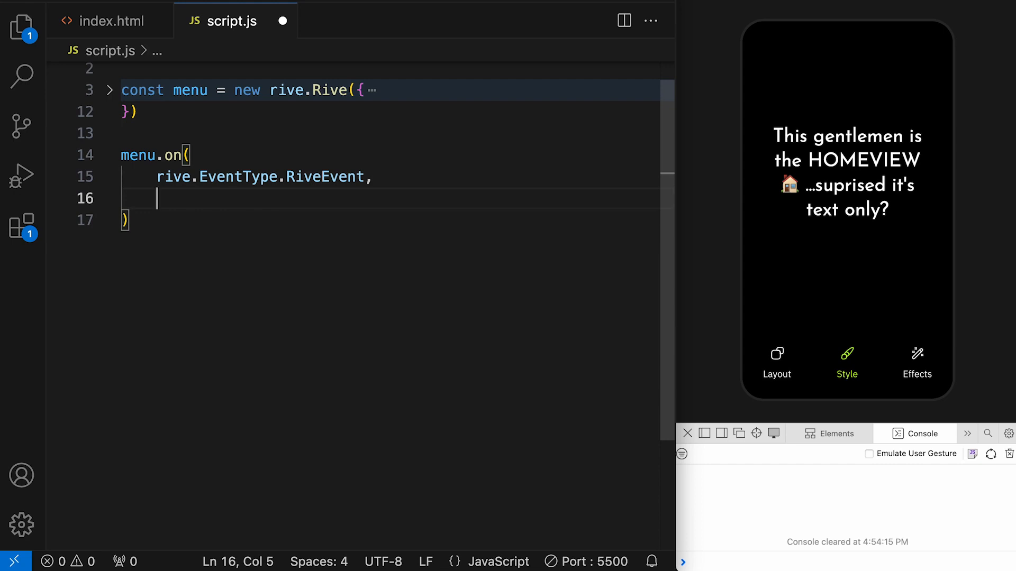
type("onRiveEvetn")
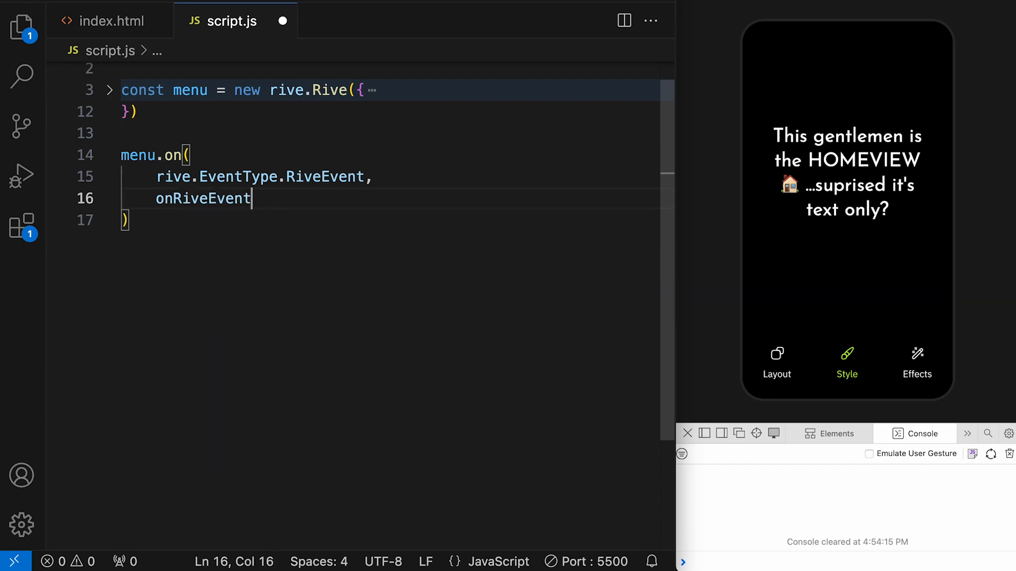
Declare an empty function onRiveEvent(riveEvent) {} above the menu.on() call.
key("Up")
key("Up")
key("Up")
key("Return")
key("Return")
key("Up")
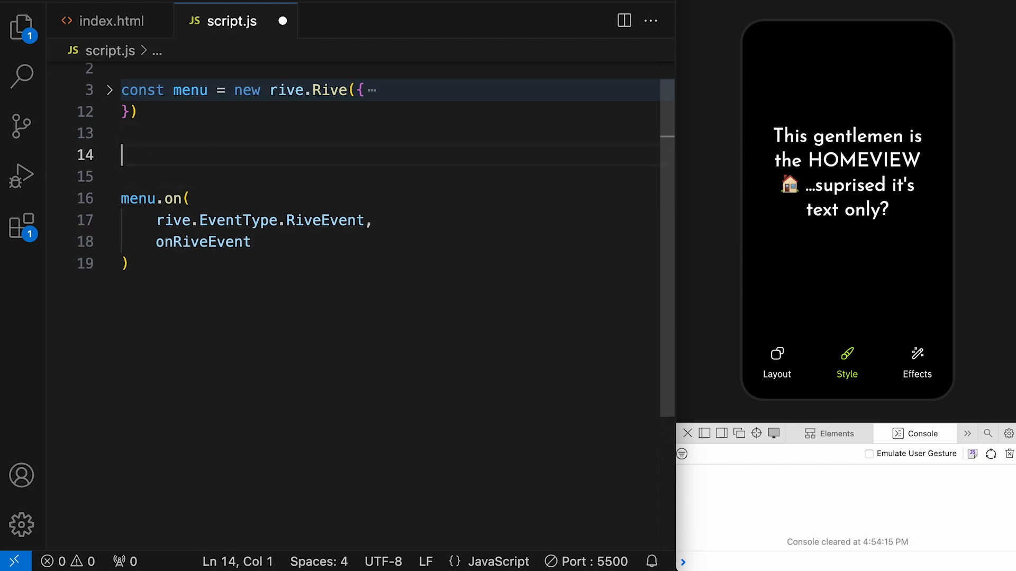
type("fi")
key("BackSpace")
type("unction ")
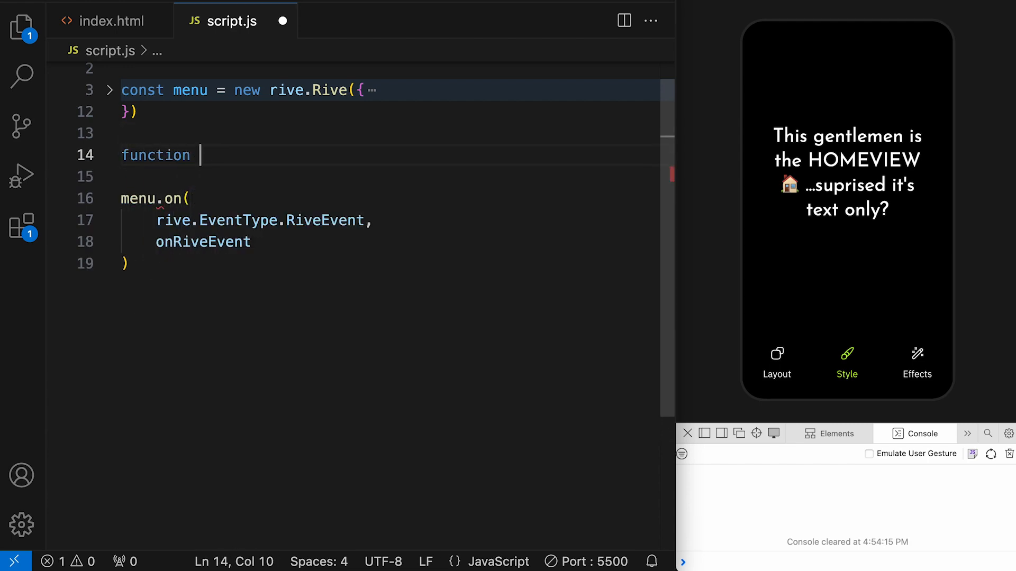
type("onRiveEvent(riveEvent) {")
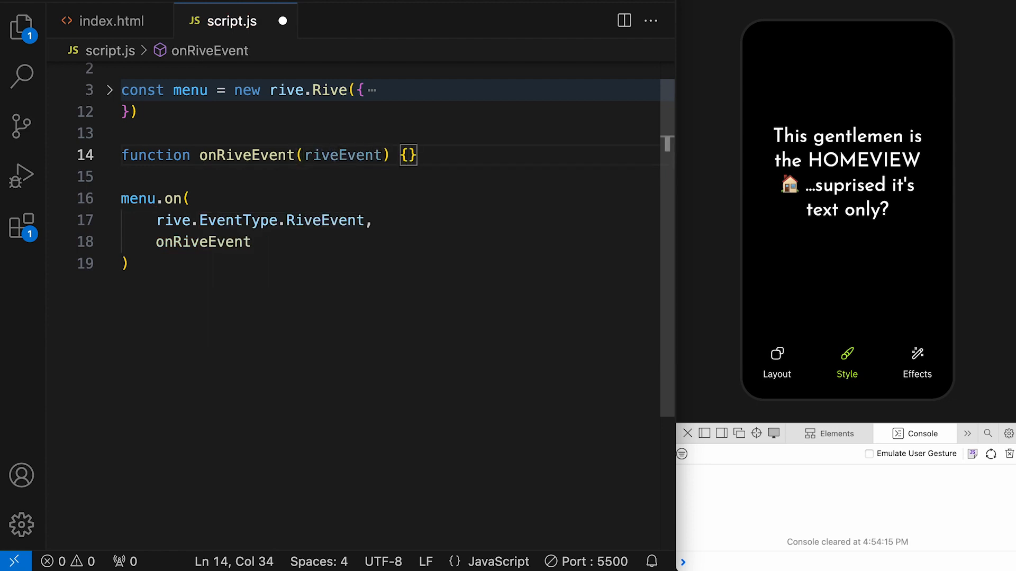
Log riveEvent to the console inside onRiveEvent, save script.js and try the Effects item in the preview.
key("Return")
type("cons")
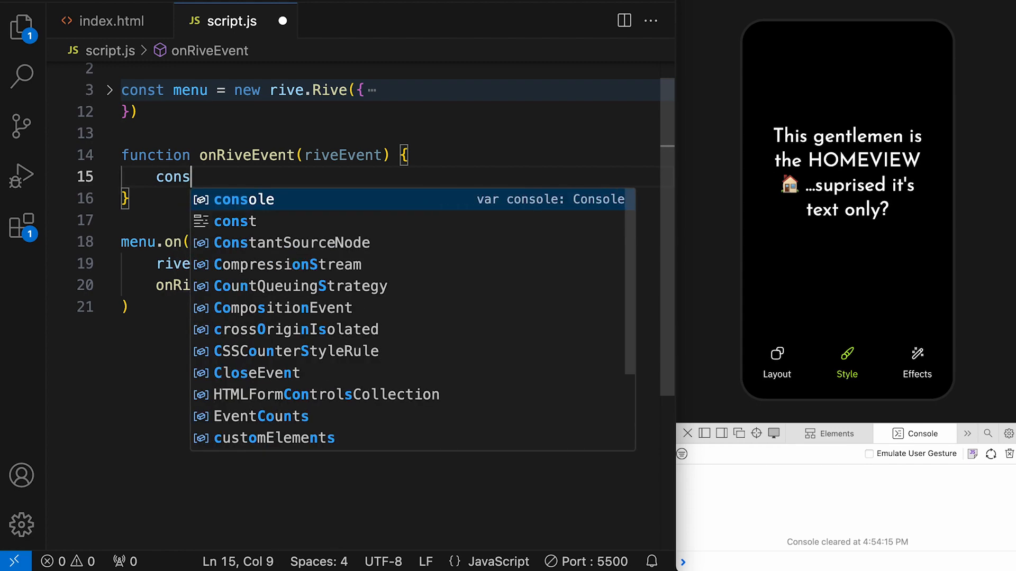
type("ole.log9")
key("BackSpace")
key("BackSpace")
type("(riveEven")
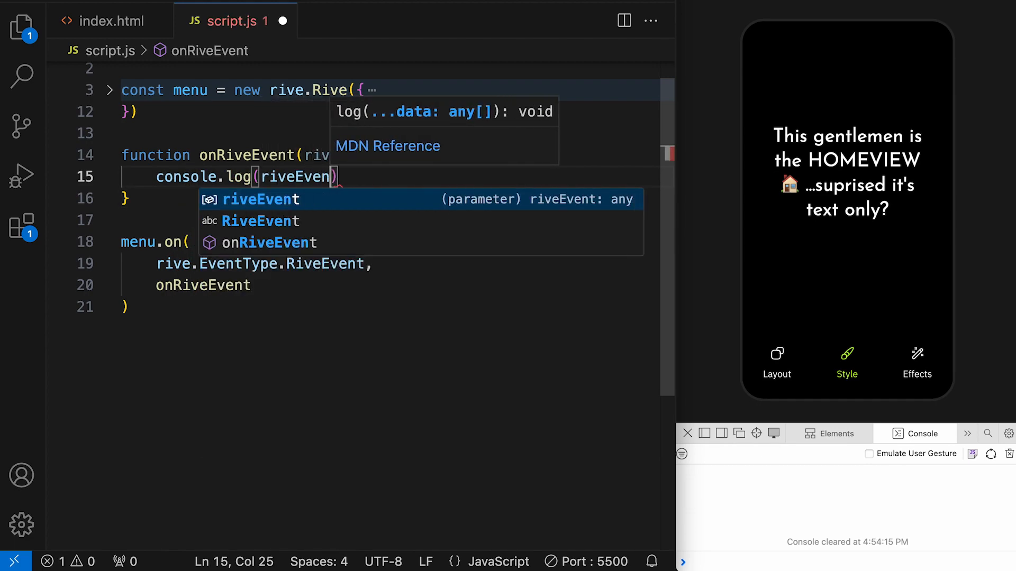
key("Tab")
type(")")
key("super+s")
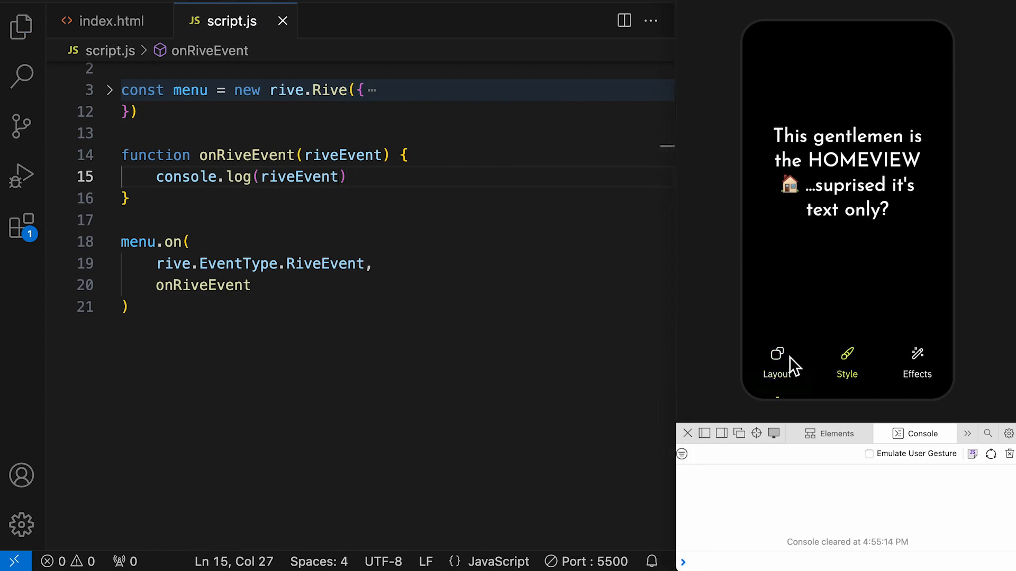
left_click(905, 363)
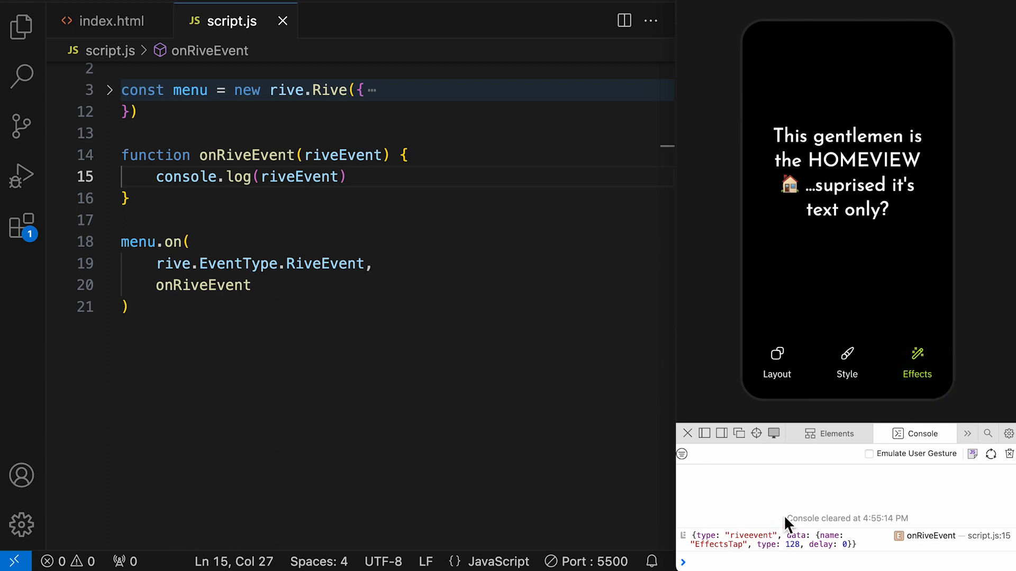
Change the logged value to riveEvent.type, save script.js and try the Layout and Style items in the preview.
left_click(339, 179)
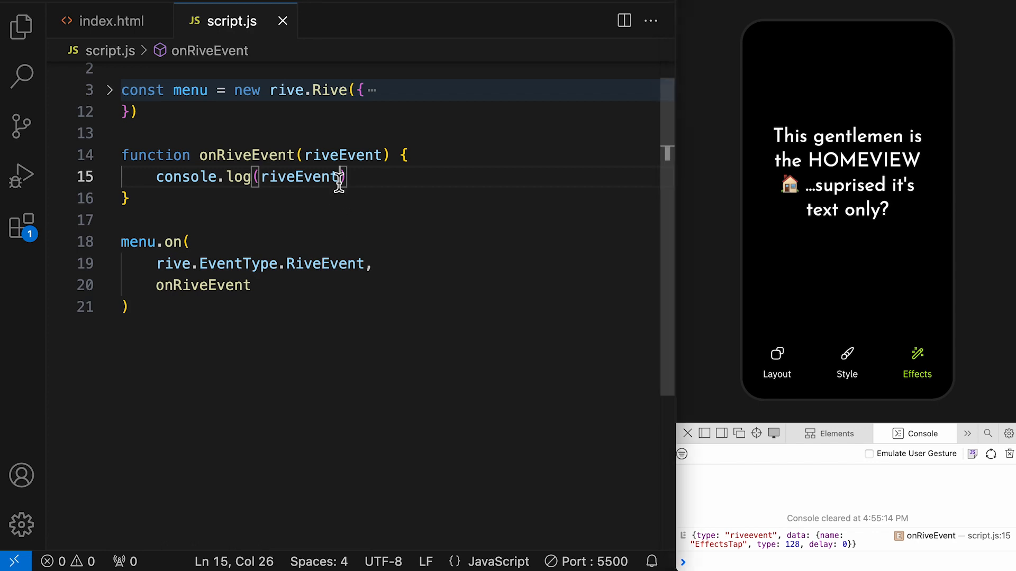
type(".type)")
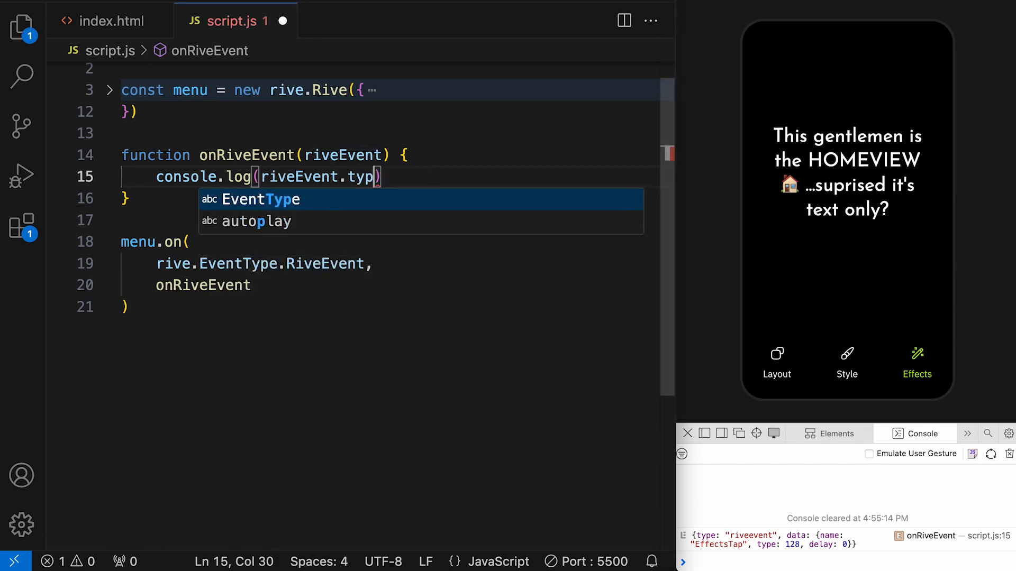
key("super+s")
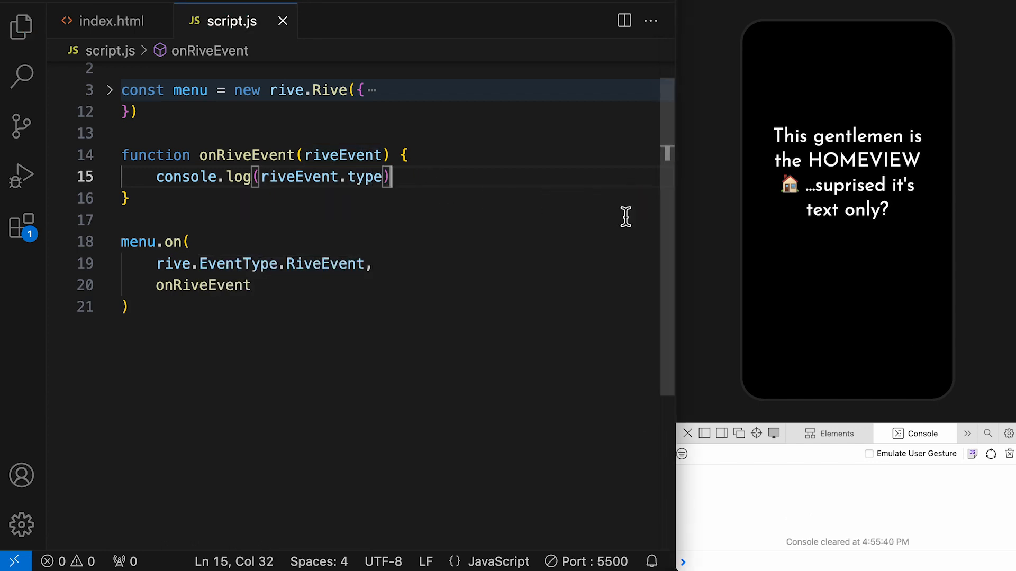
left_click(776, 360)
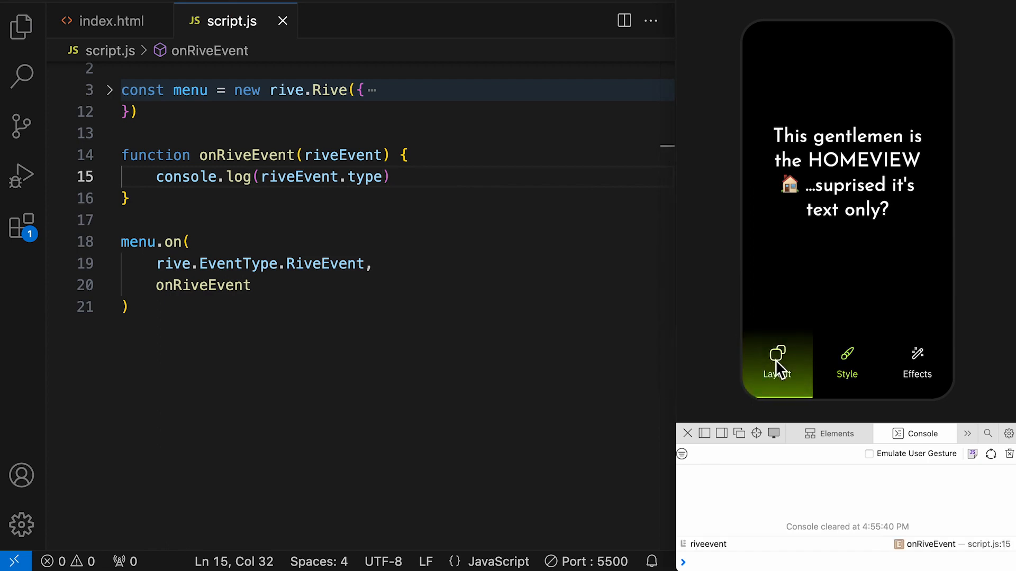
left_click(842, 372)
Replace type with data.name in the console.log() call so it logs riveEvent.data.name, and save script.js.
left_click(368, 182)
double_click(369, 182)
type("data.")
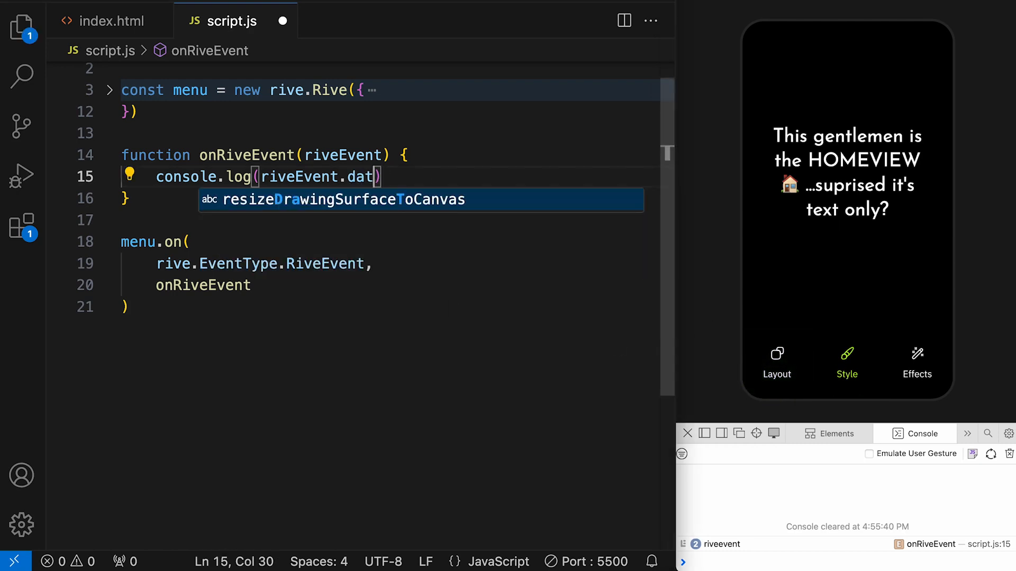
type("name")
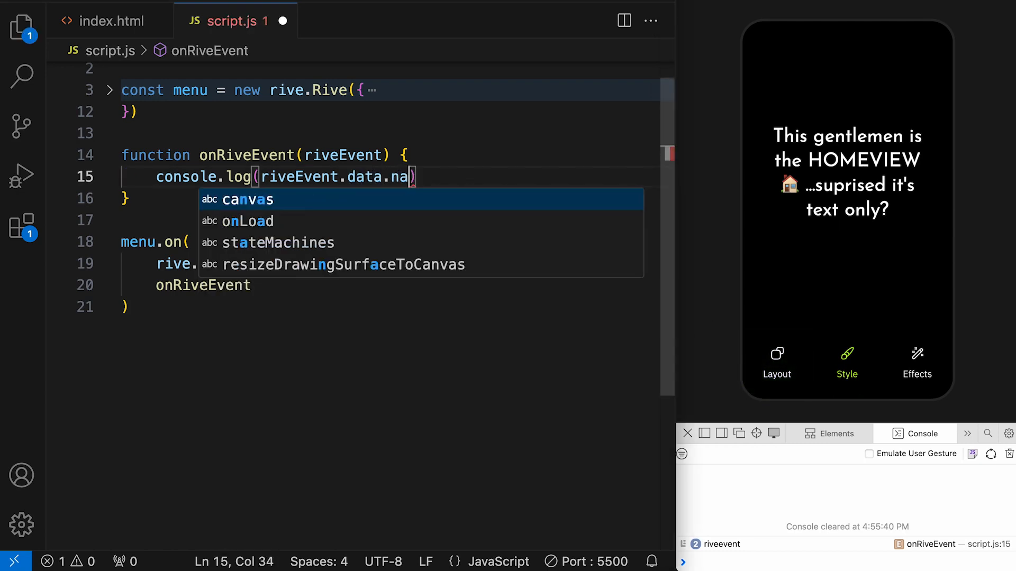
key("Right")
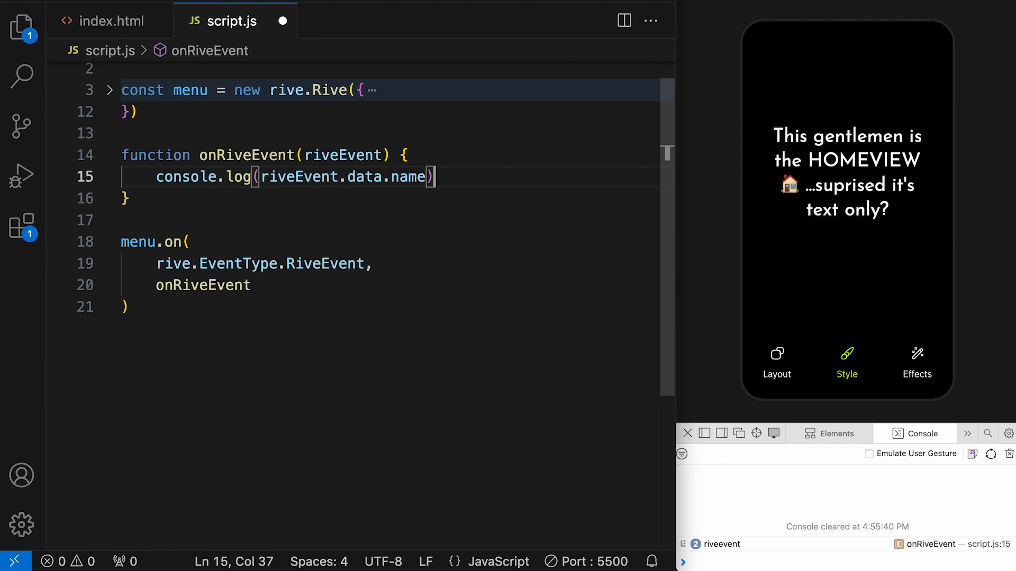
key("super+s")
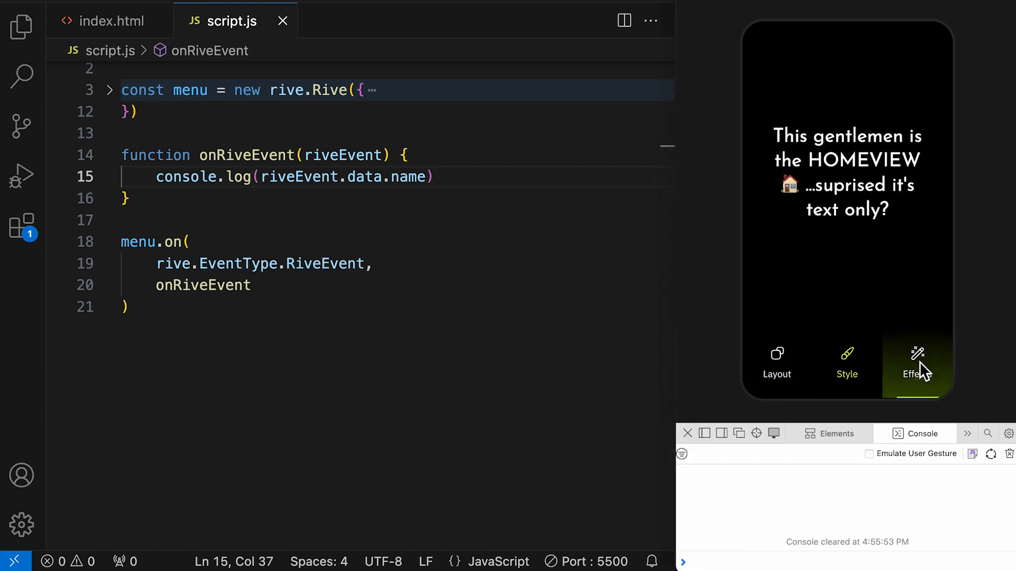
Test the event logging by choosing Layout, Style and Effects in the preview's menu.
left_click(792, 358)
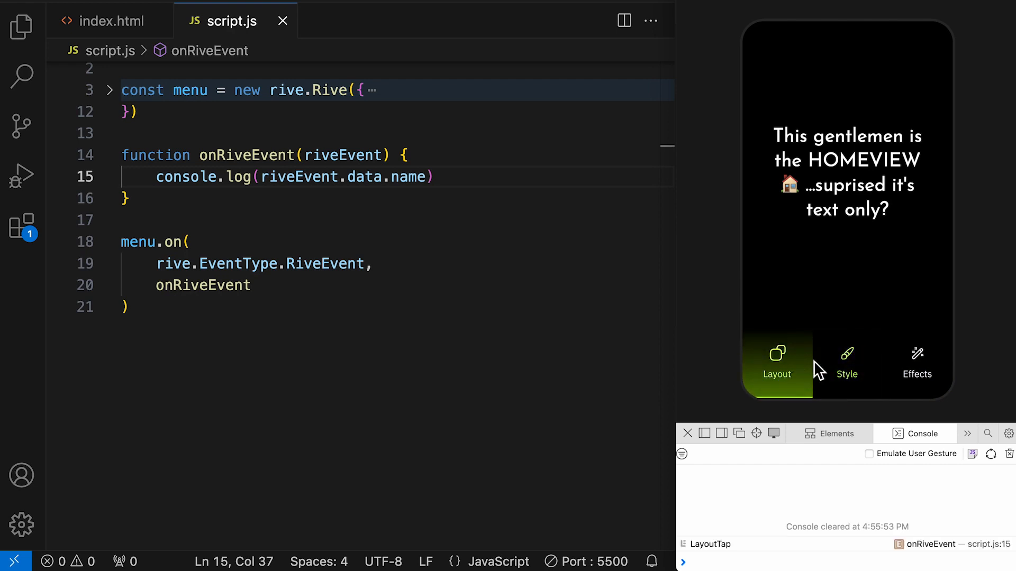
left_click(856, 366)
left_click(927, 370)
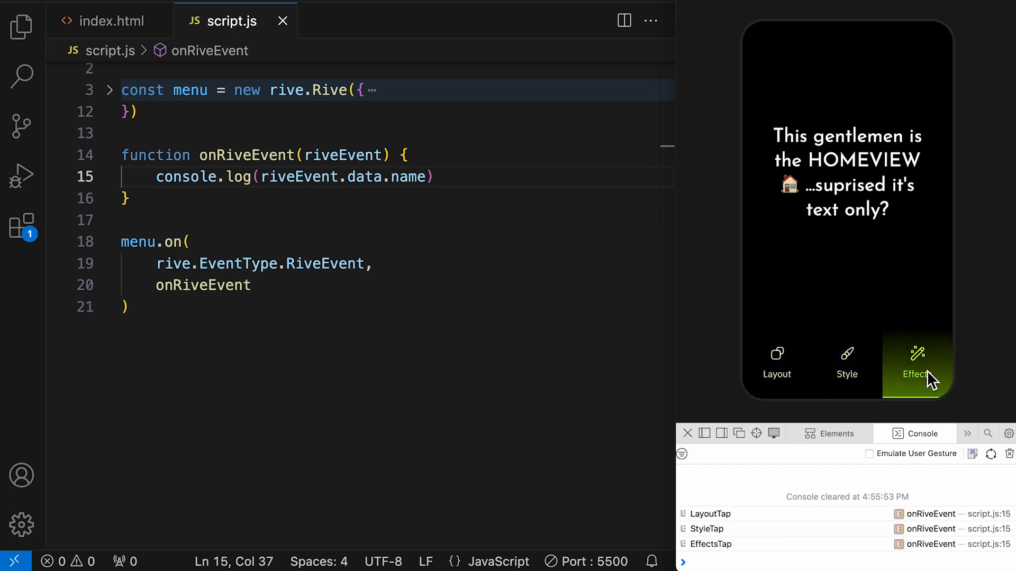